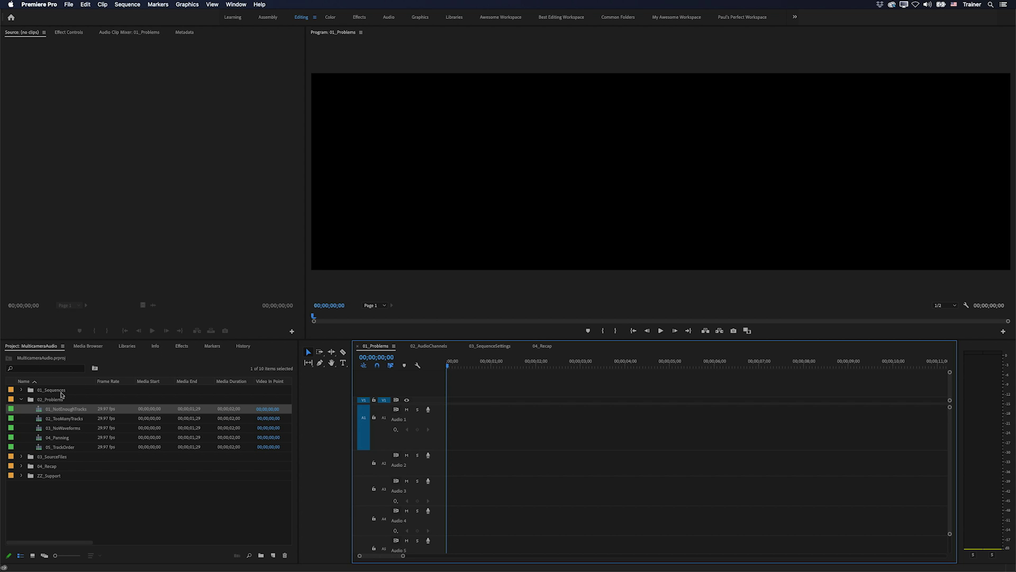
# Overwrite the 01_NotEnoughTracks multicam at the start of the 01_Problems sequence and select it in the timeline for inspection.
pyautogui.click(42, 410)
pyautogui.press('.')
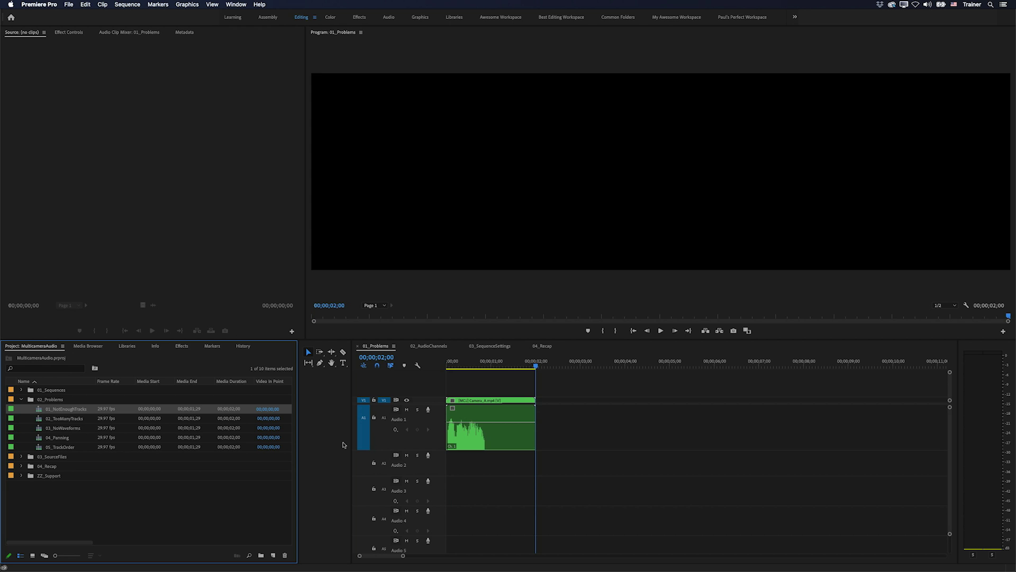
pyautogui.click(463, 368)
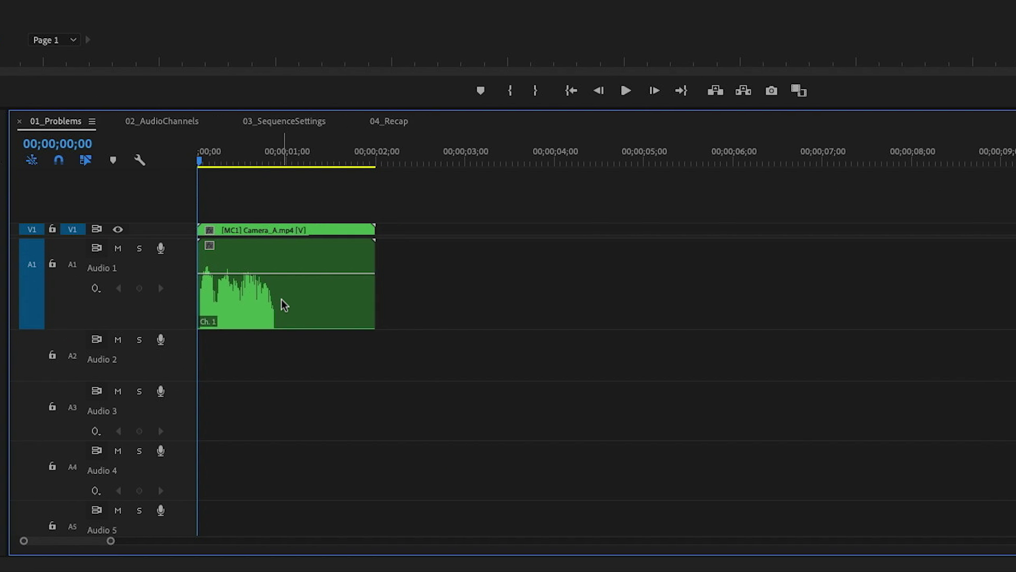
pyautogui.click(282, 300)
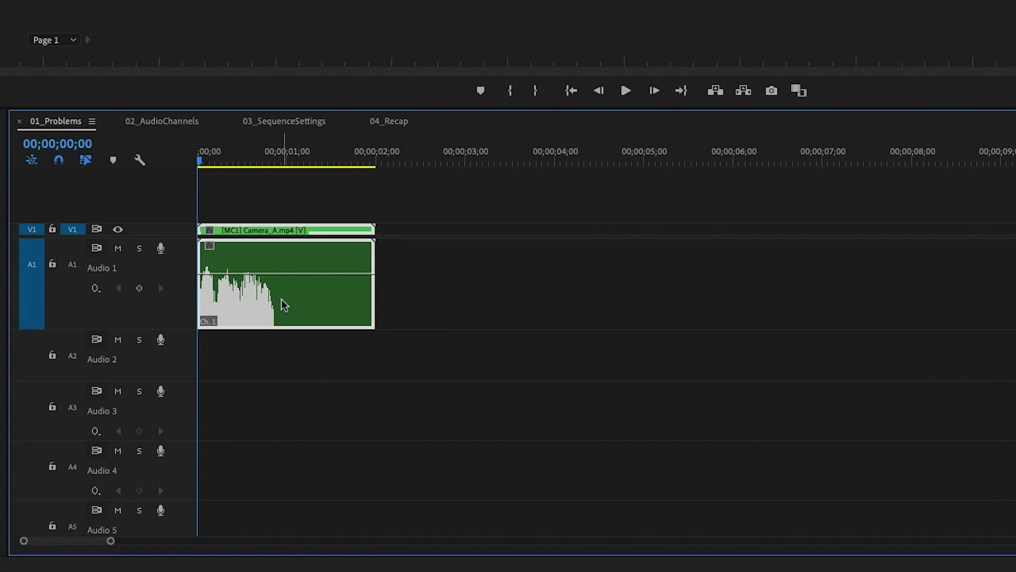
# Overwrite the 02_TooManyTracks multicam at 00;00;02;00 in the sequence and look through its audio tracks.
pyautogui.press('Down')
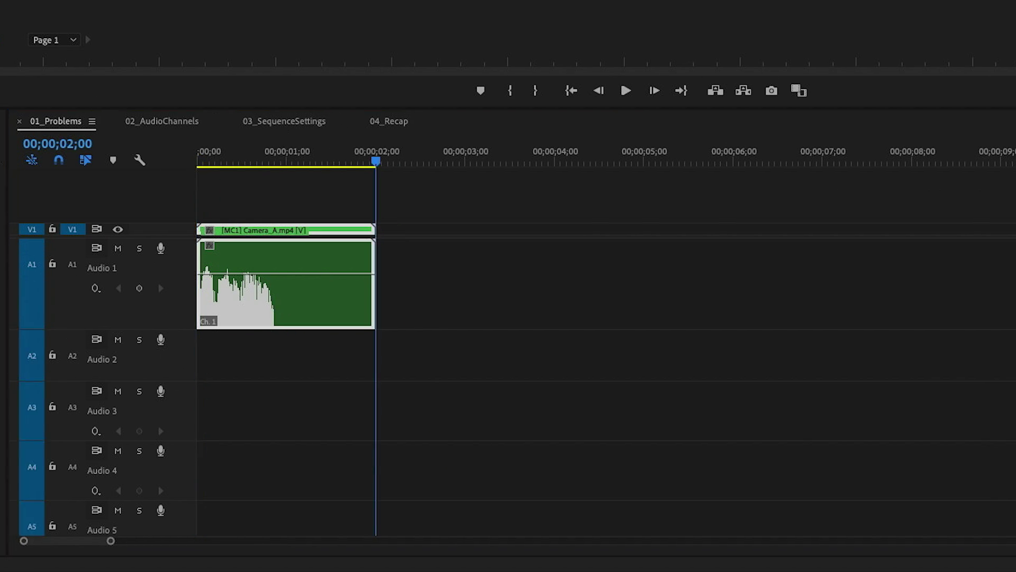
pyautogui.press('.')
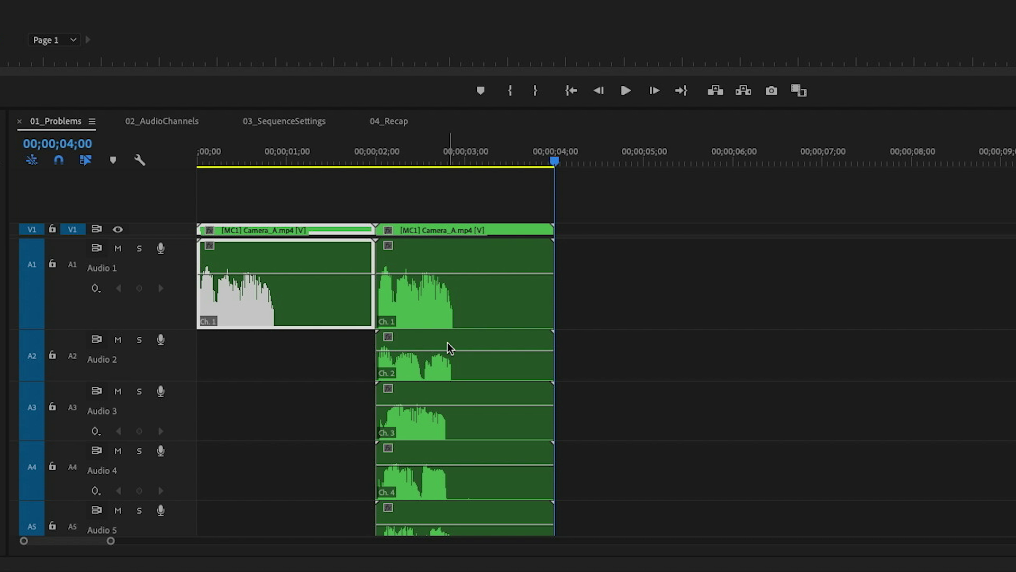
pyautogui.scroll(-5, 448, 347)
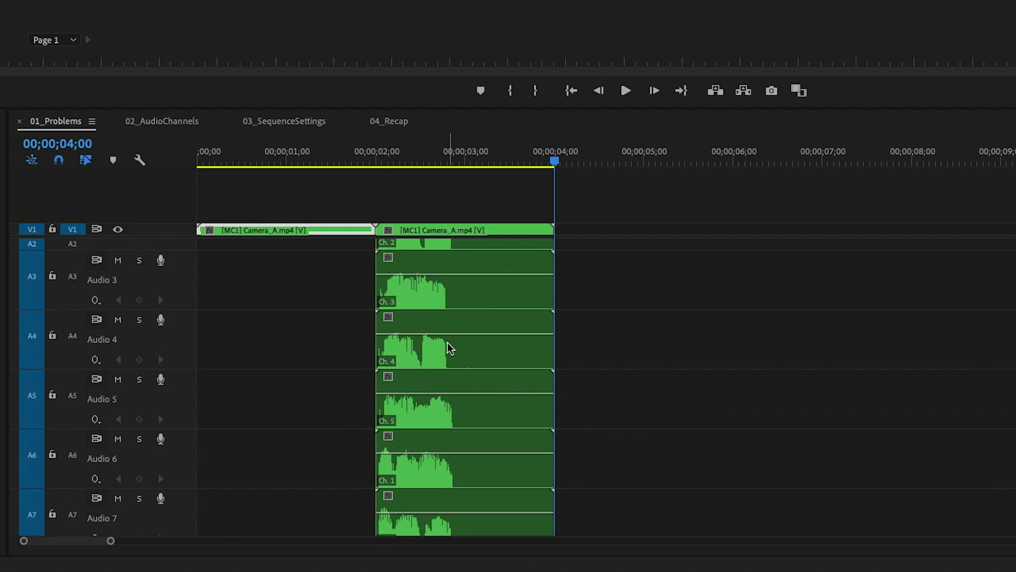
pyautogui.scroll(5, 449, 348)
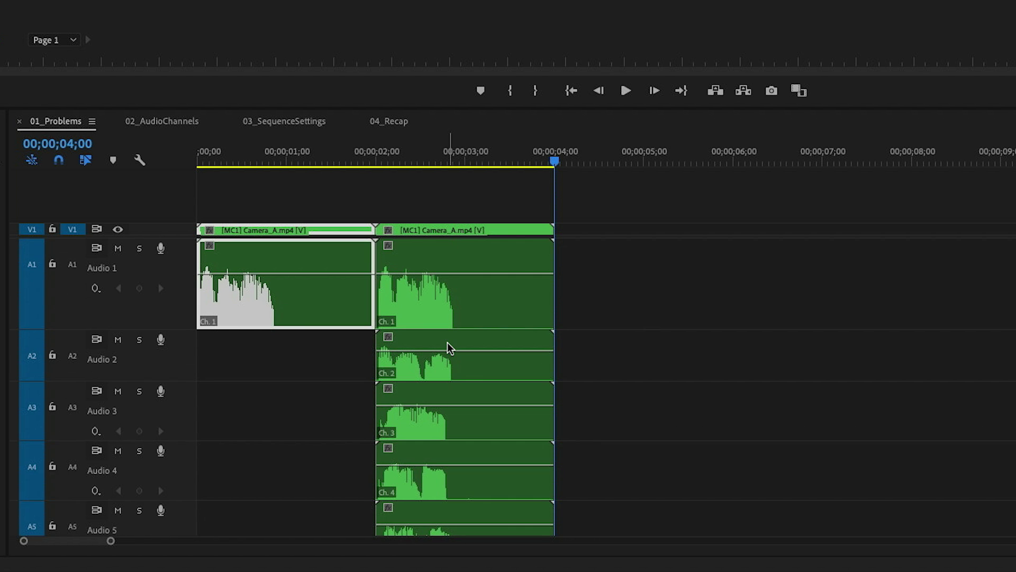
pyautogui.click(467, 397)
pyautogui.click(460, 447)
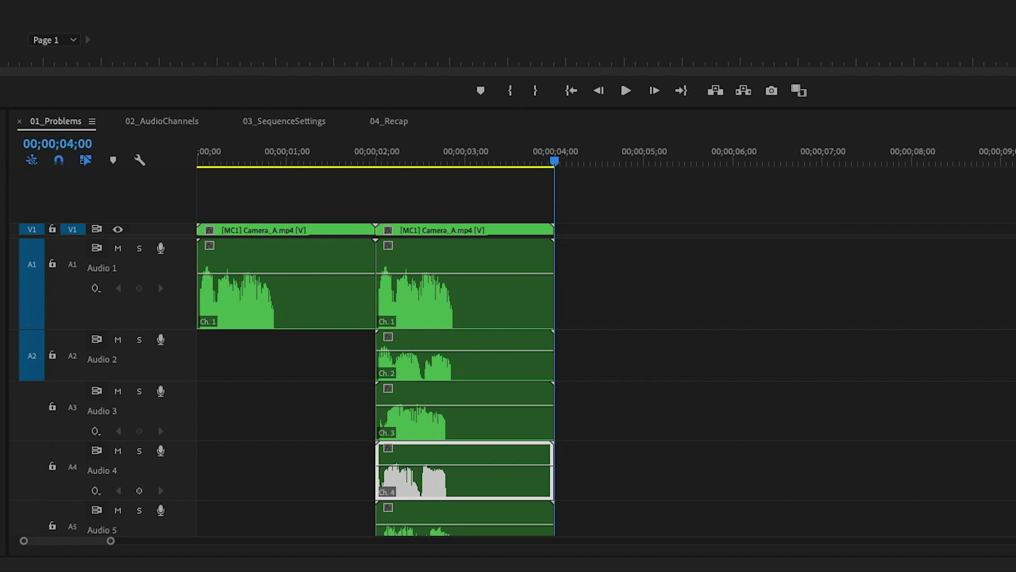
# Overwrite the 03_NoWaveforms multicam at 00;00;04;00 and generate an audio waveform for that clip.
pyautogui.press('.')
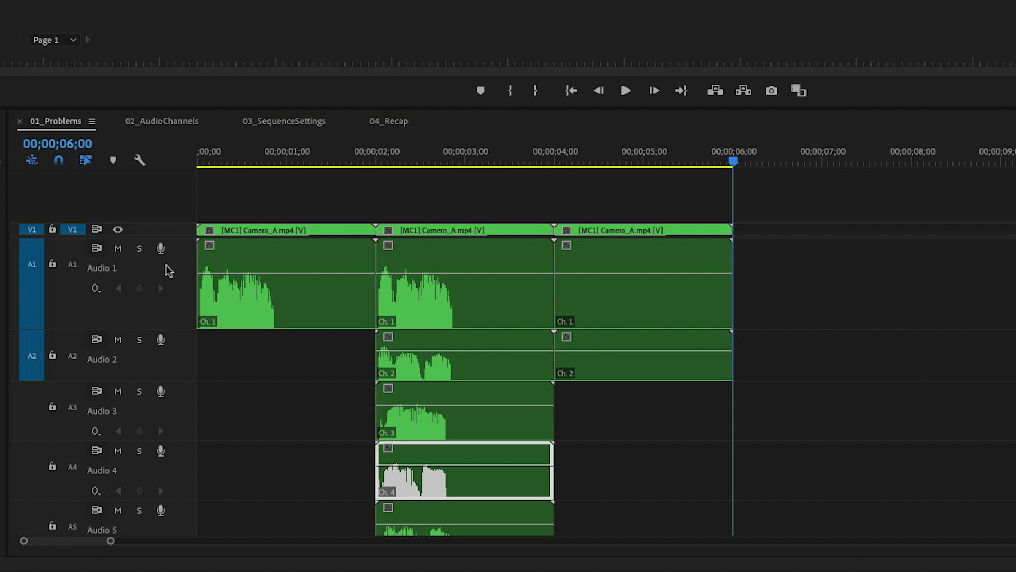
pyautogui.click(654, 148)
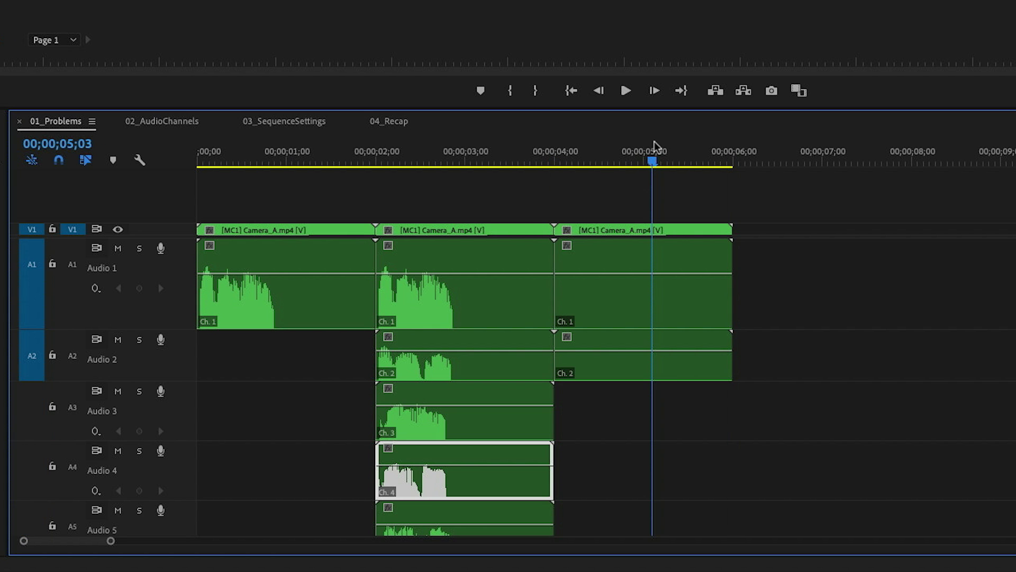
pyautogui.click(677, 286)
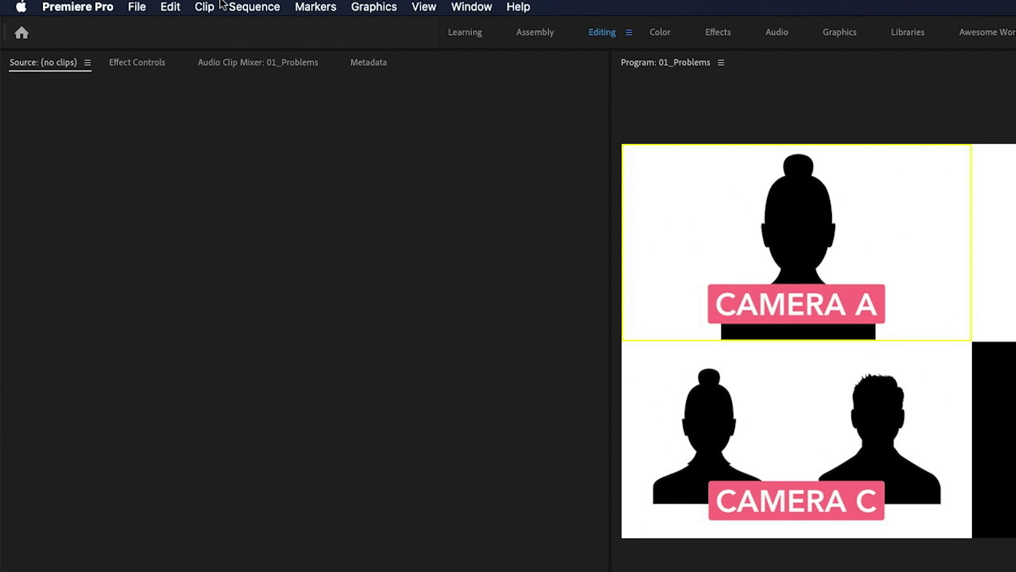
pyautogui.click(204, 7)
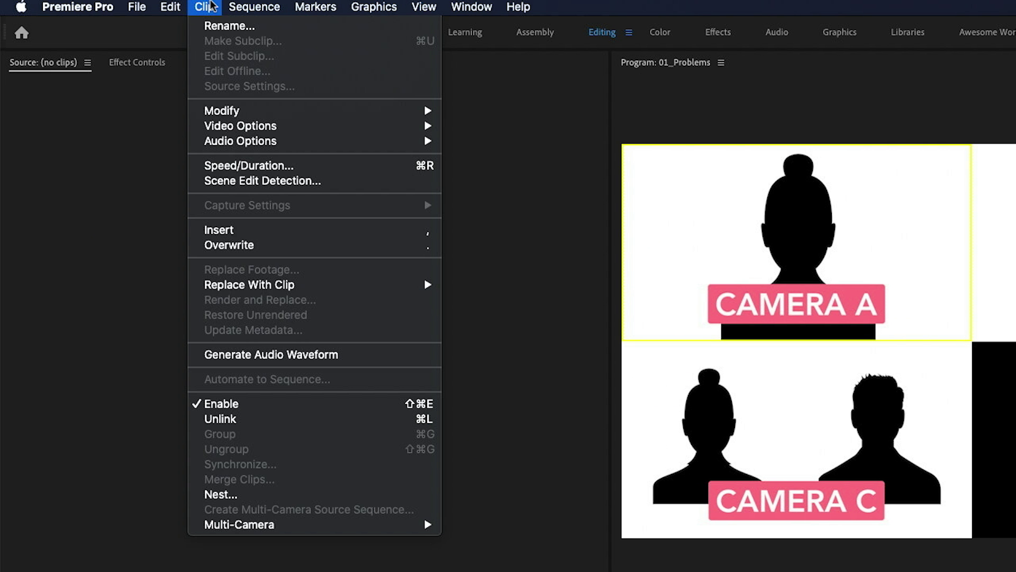
pyautogui.click(223, 355)
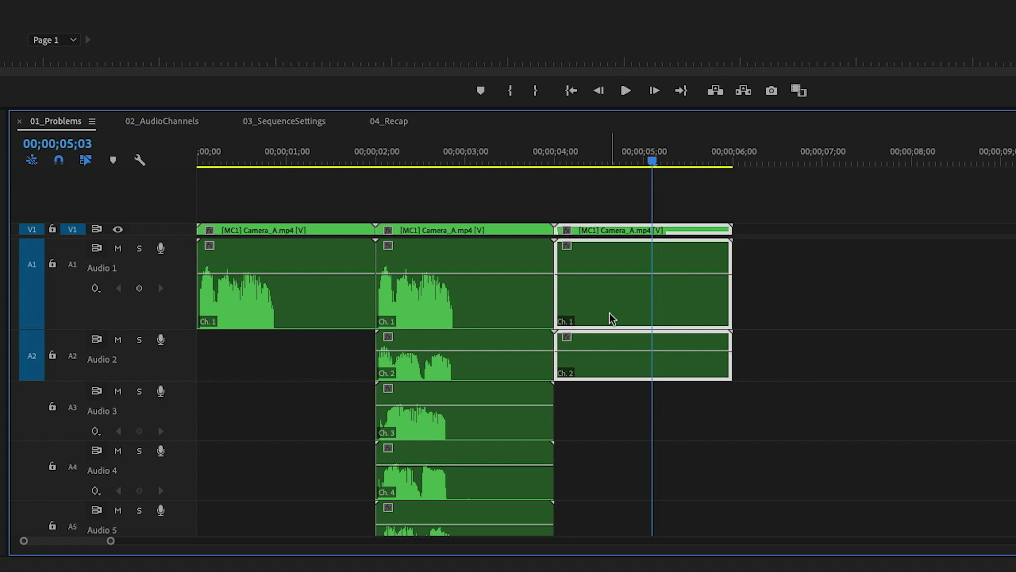
# Overwrite the 04_Panning multicam at 00;00;06;00 and play it from its start to check the audio meters.
pyautogui.press('Down')
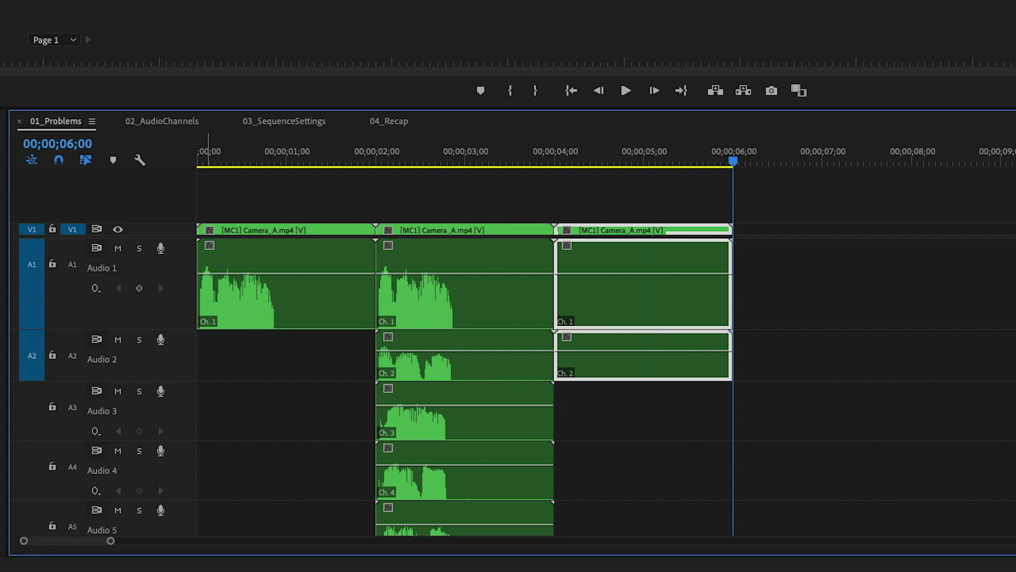
pyautogui.press('.')
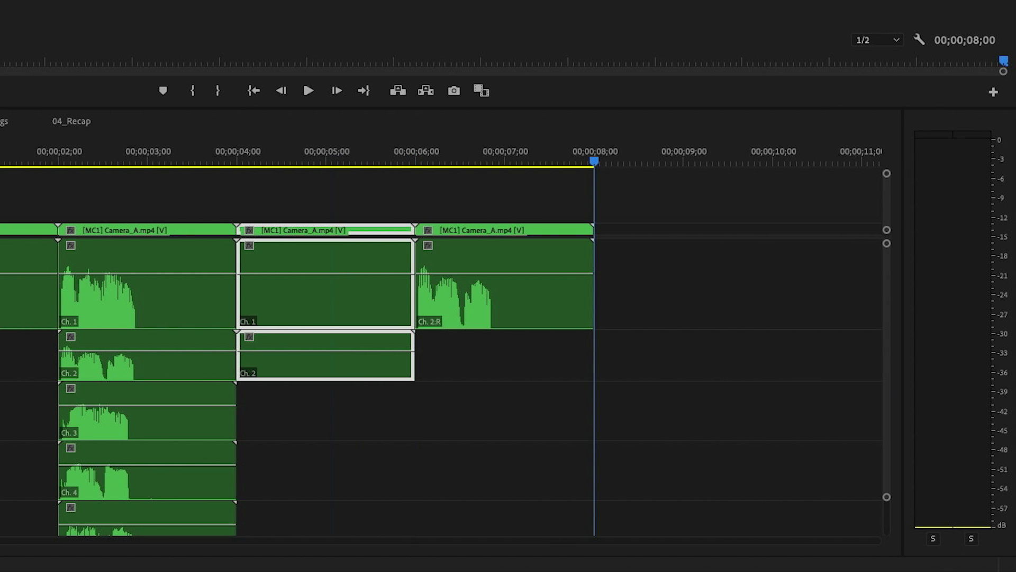
pyautogui.click(552, 268)
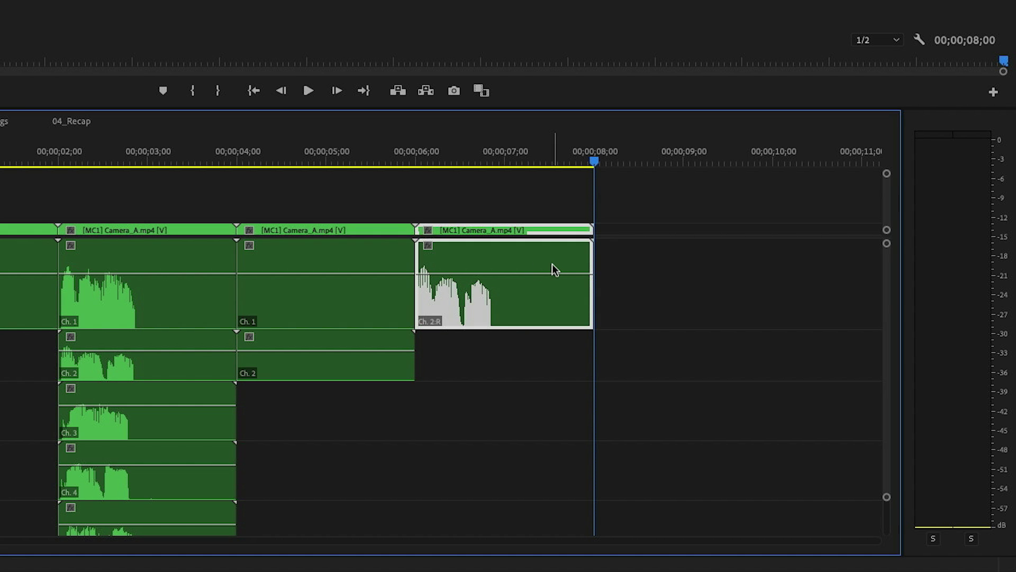
pyautogui.click(452, 155)
pyautogui.press('Up')
pyautogui.press('space')
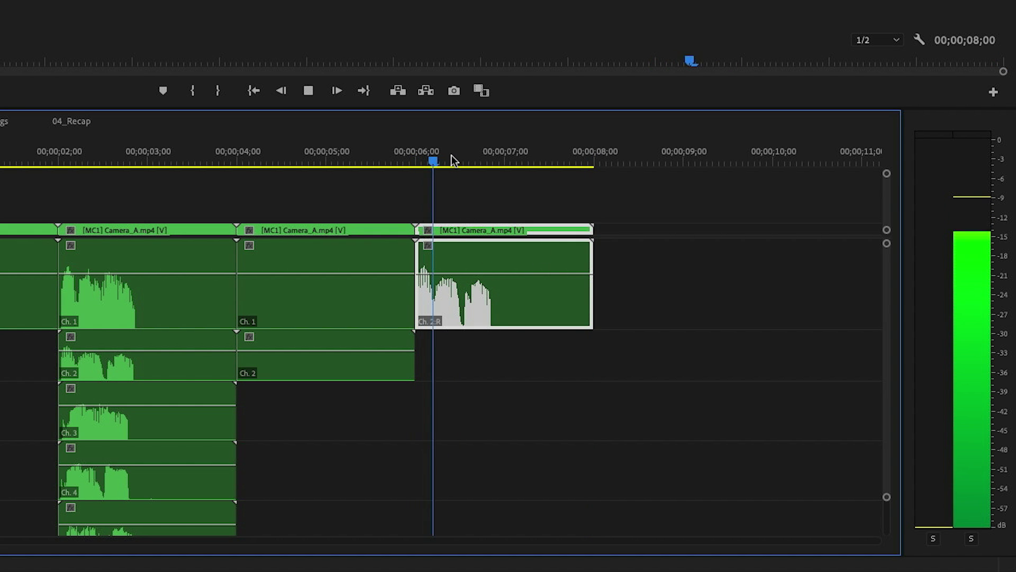
pyautogui.press('space')
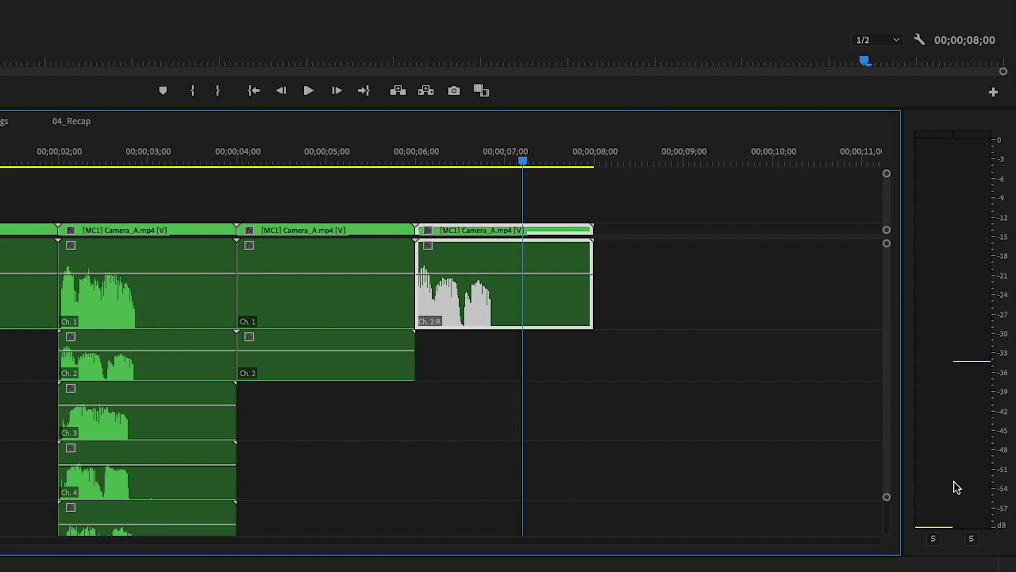
# Overwrite the 05_TrackOrder multicam at 00;00;08;00 and show audio names on the timeline clips.
pyautogui.press('Down')
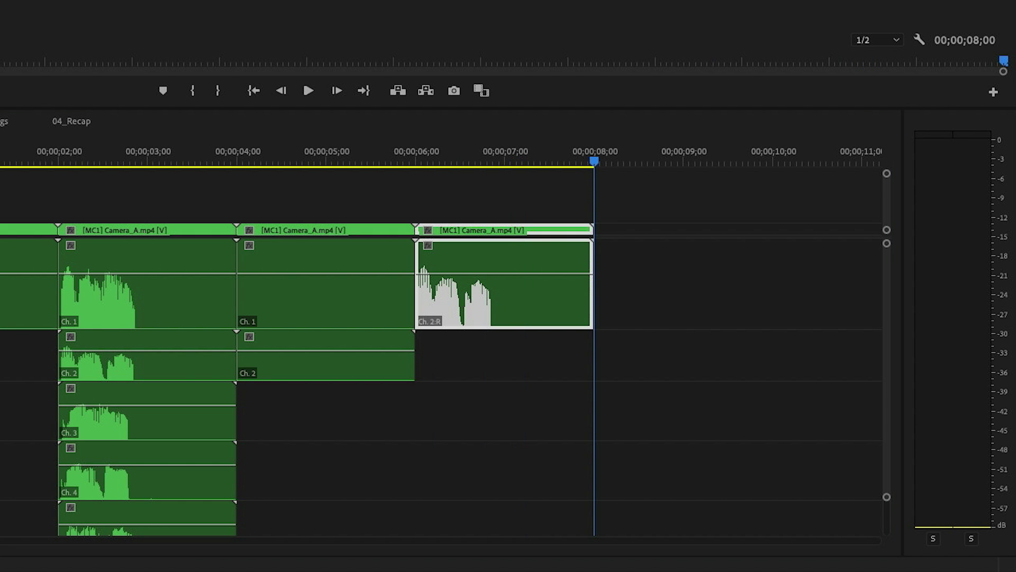
pyautogui.press('.')
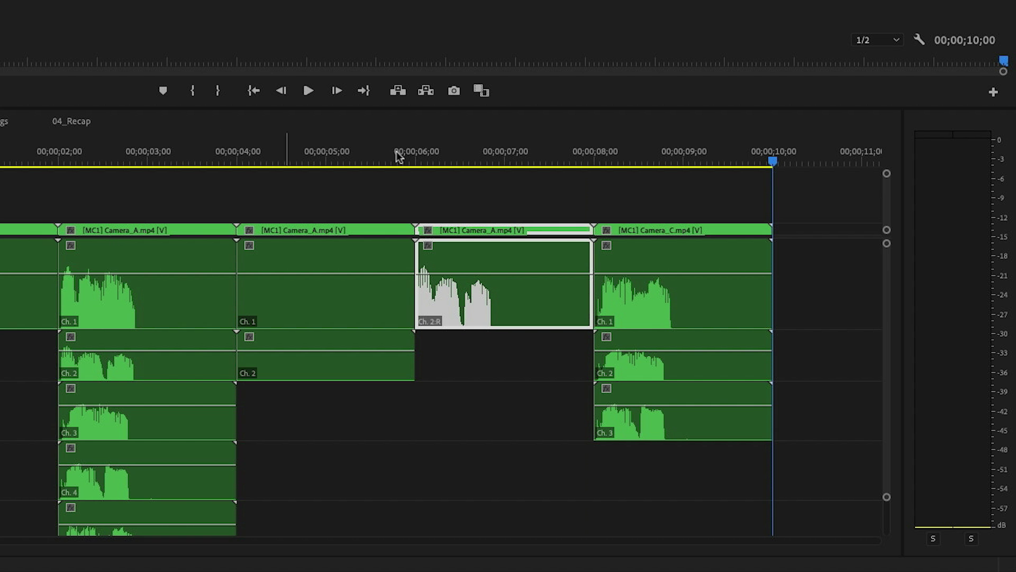
pyautogui.click(636, 145)
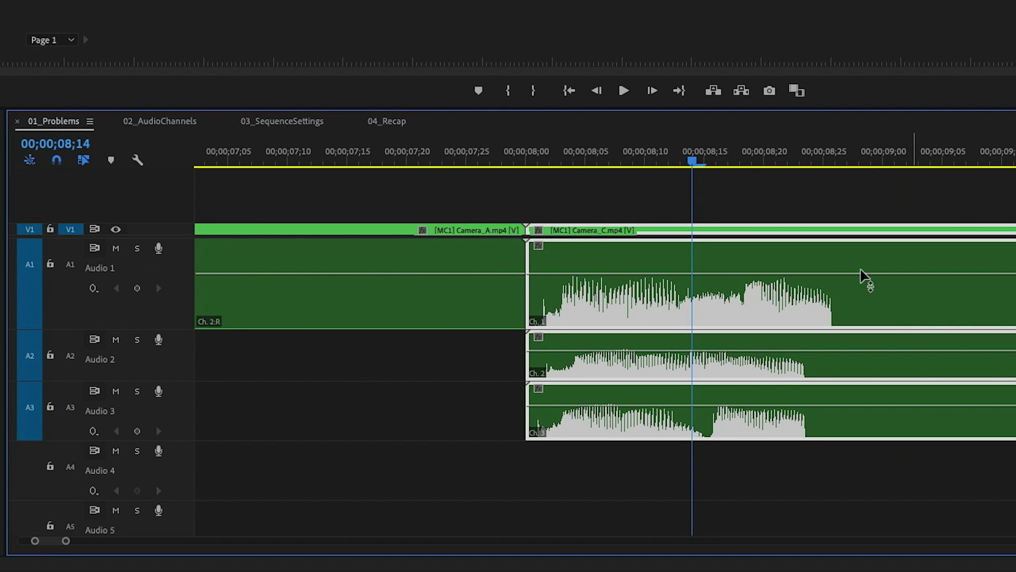
pyautogui.click(138, 159)
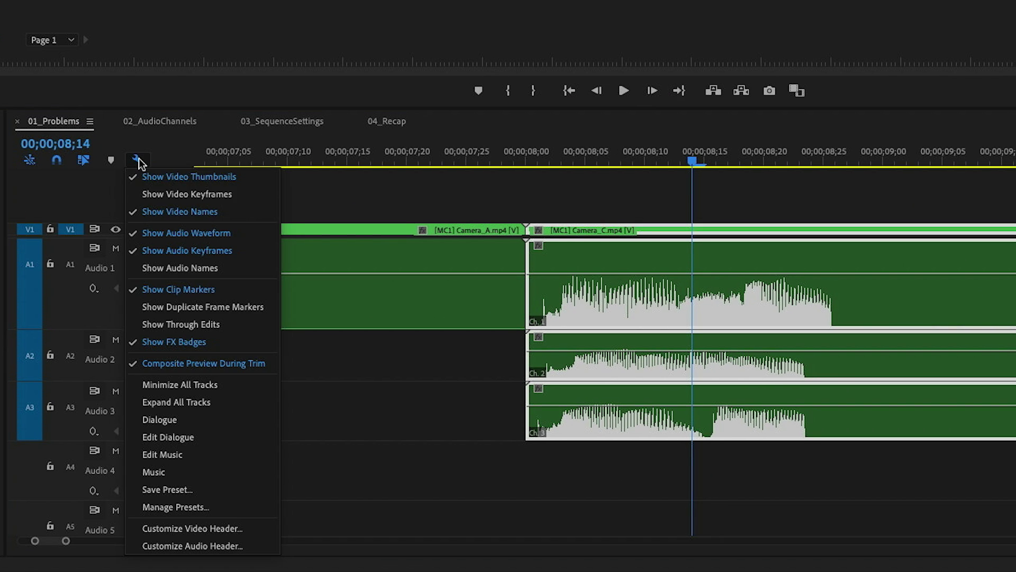
pyautogui.click(182, 268)
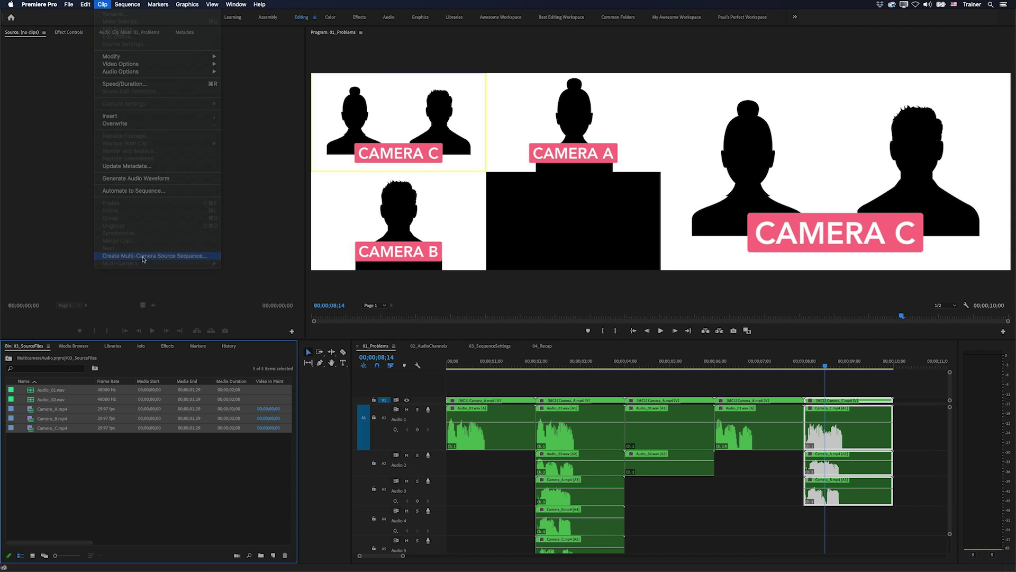
# Look at the multi-camera source sequence settings for the five clips in 03_SourceFiles and cancel.
pyautogui.click(143, 258)
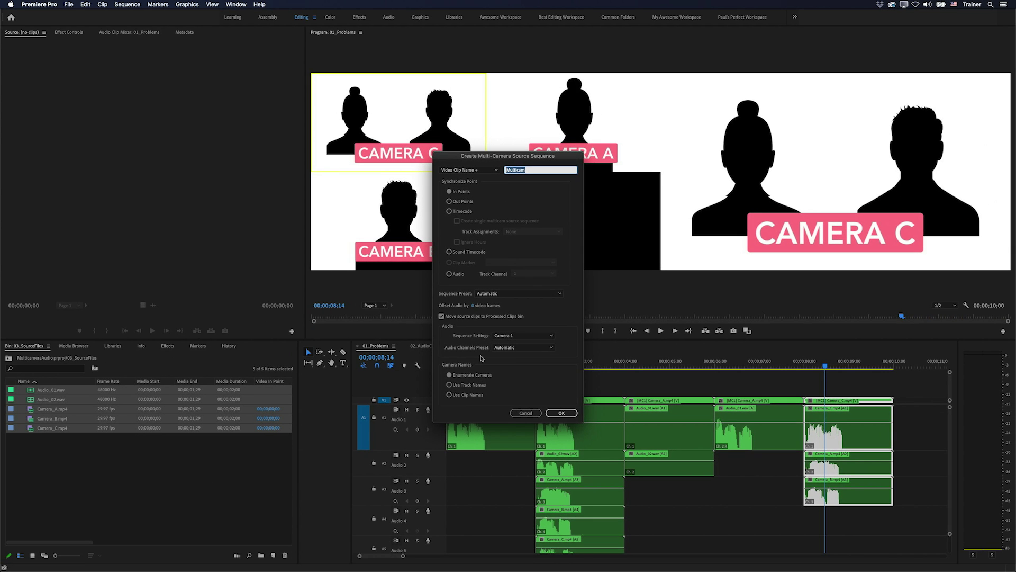
pyautogui.click(537, 412)
# Open the 02_AudioChannels sequence and inspect the Audio_01, Audio_02, Camera_A and Camera_B audio clips one by one.
pyautogui.click(435, 347)
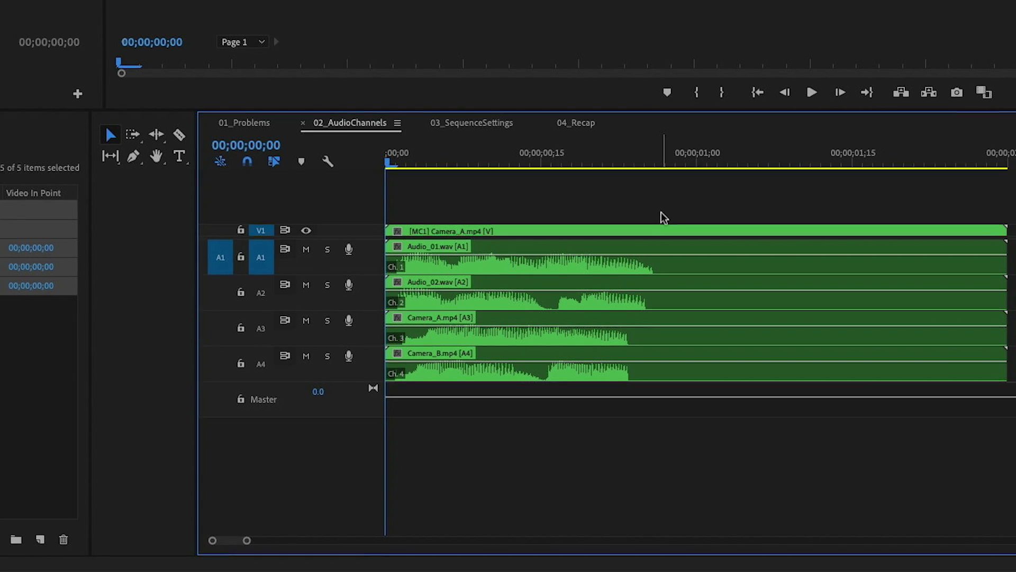
pyautogui.click(646, 257)
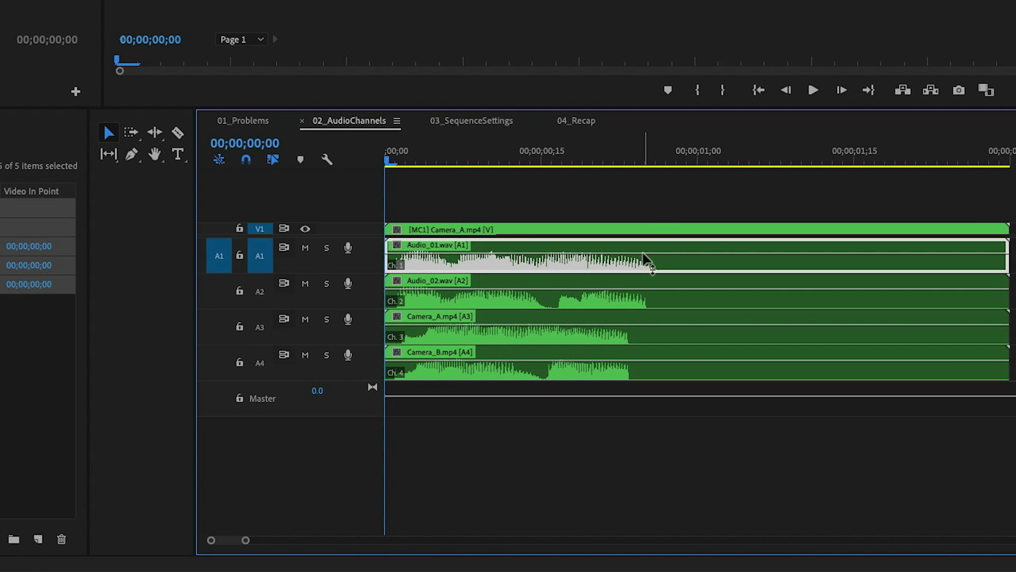
pyautogui.click(635, 283)
pyautogui.click(621, 330)
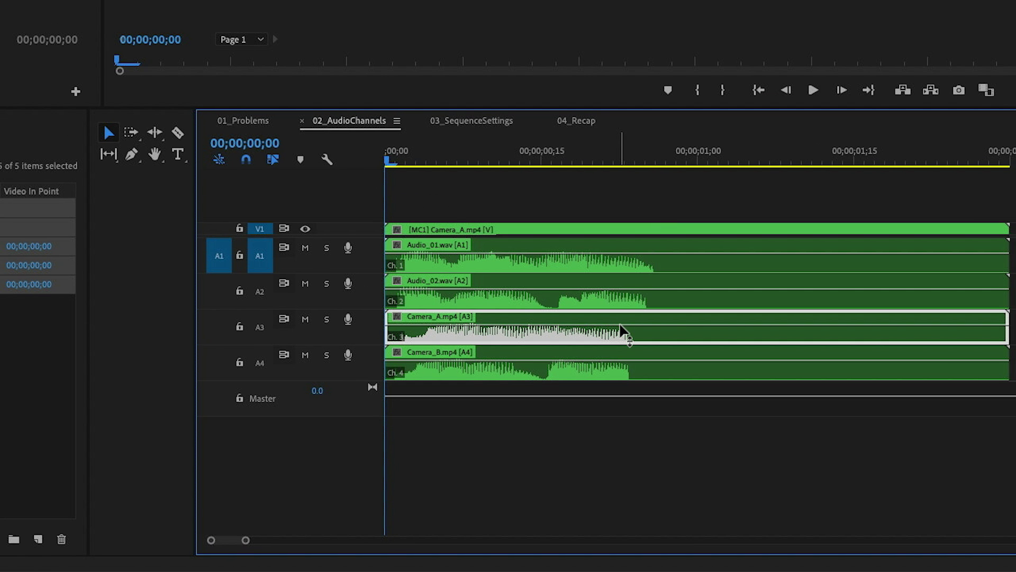
pyautogui.click(619, 353)
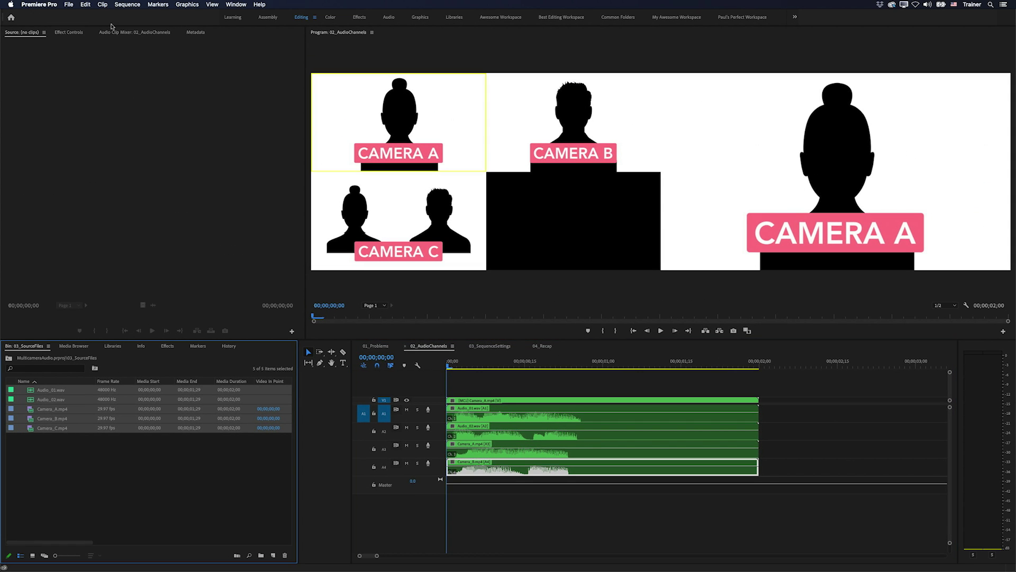
# Examine the Audio Channels Preset choices for a multi-camera source sequence of the five source clips and cancel.
pyautogui.click(104, 4)
pyautogui.click(153, 256)
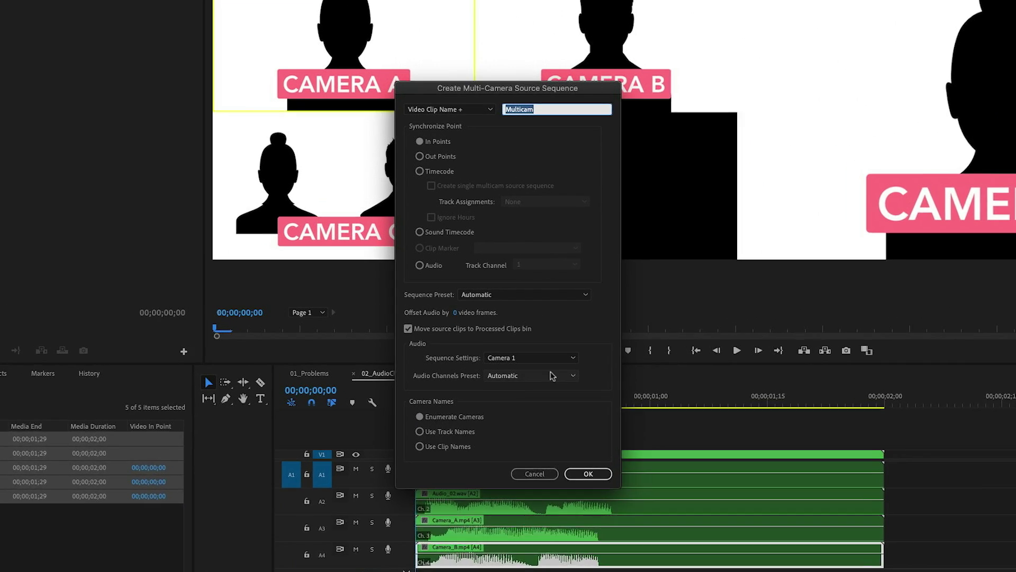
pyautogui.click(530, 347)
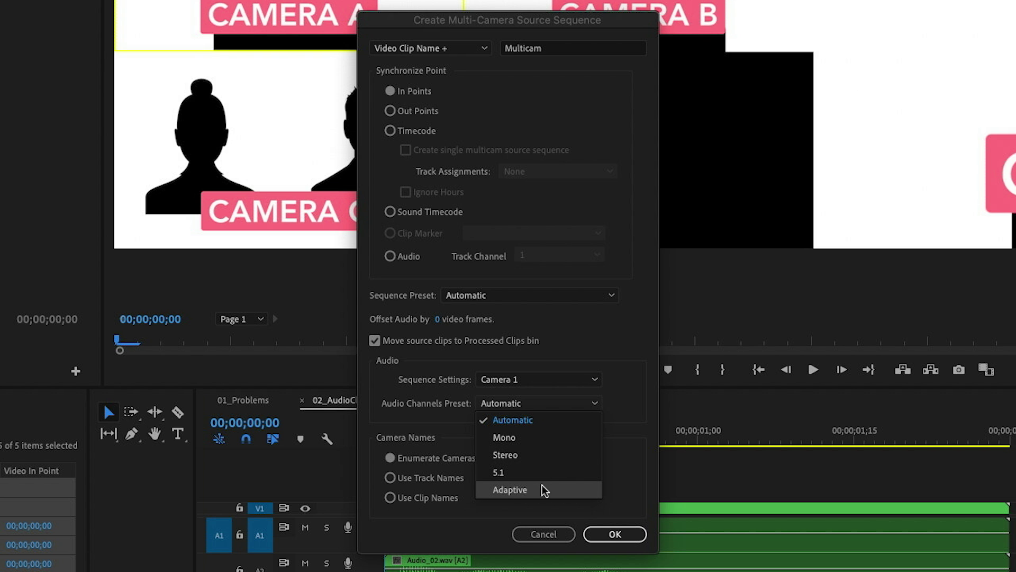
pyautogui.click(551, 420)
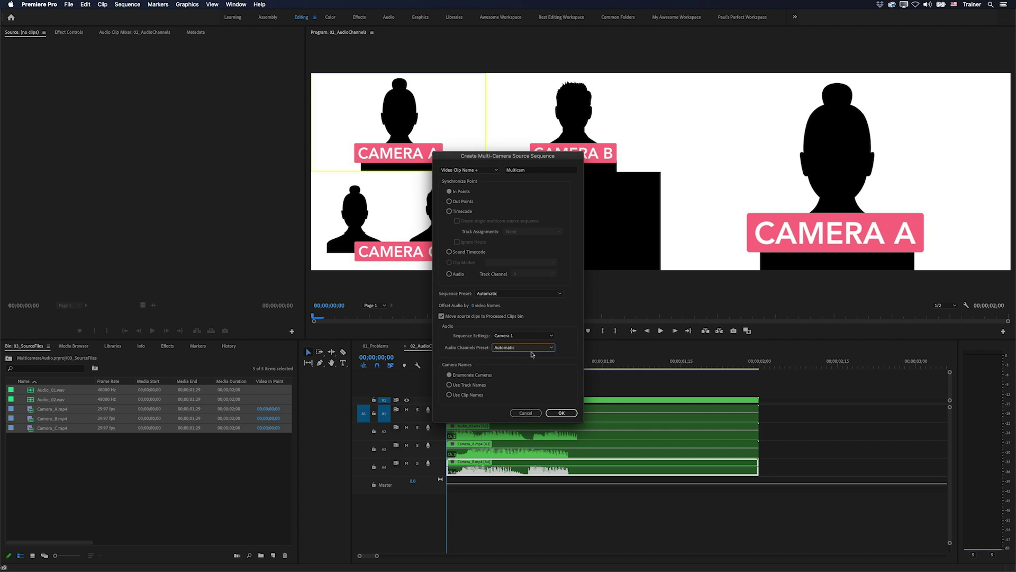
pyautogui.click(532, 349)
pyautogui.click(568, 364)
pyautogui.click(523, 412)
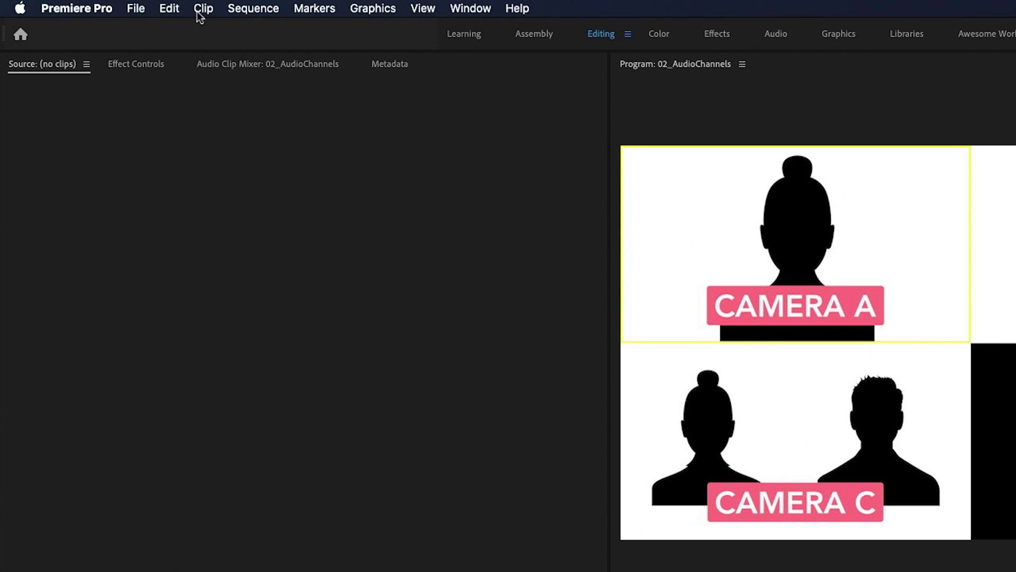
# Examine the Audio Channels settings in Modify Clip for the selected source clips and cancel.
pyautogui.click(102, 4)
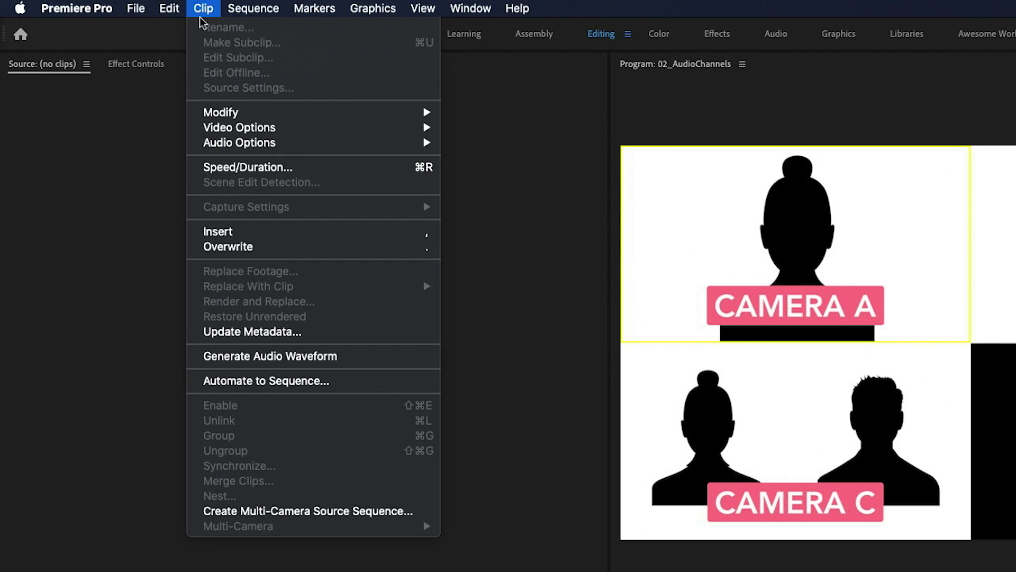
pyautogui.moveTo(123, 58)
pyautogui.click(502, 112)
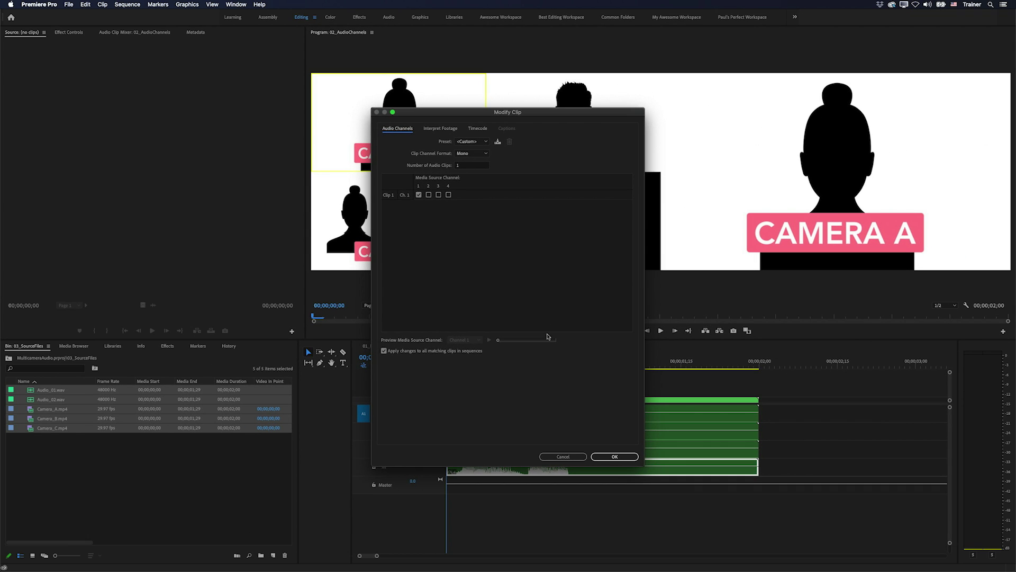
pyautogui.click(563, 457)
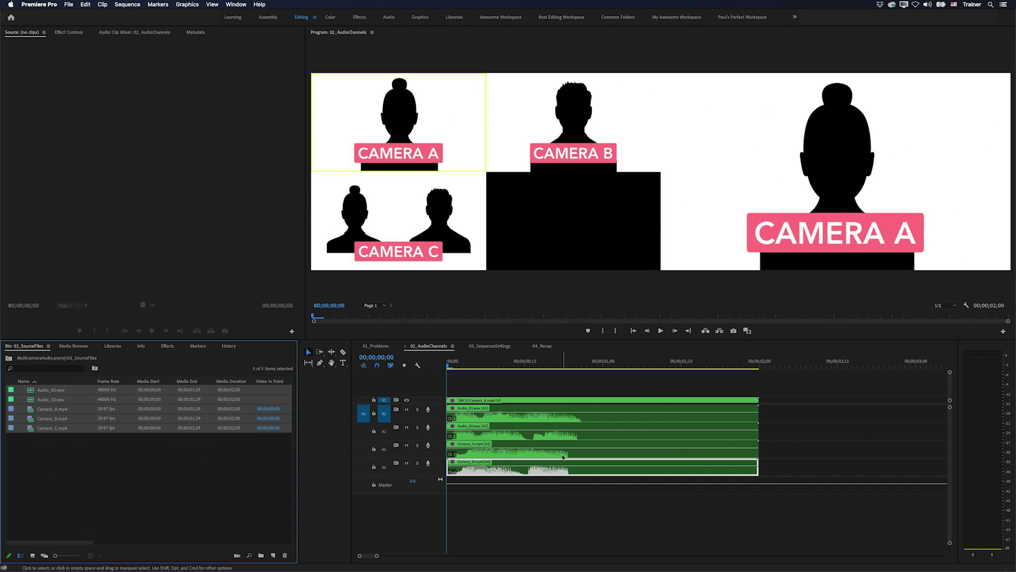
# Examine the audio Sequence Settings choices for a multi-camera source sequence of the five clips, try All Cameras and cancel.
pyautogui.click(103, 5)
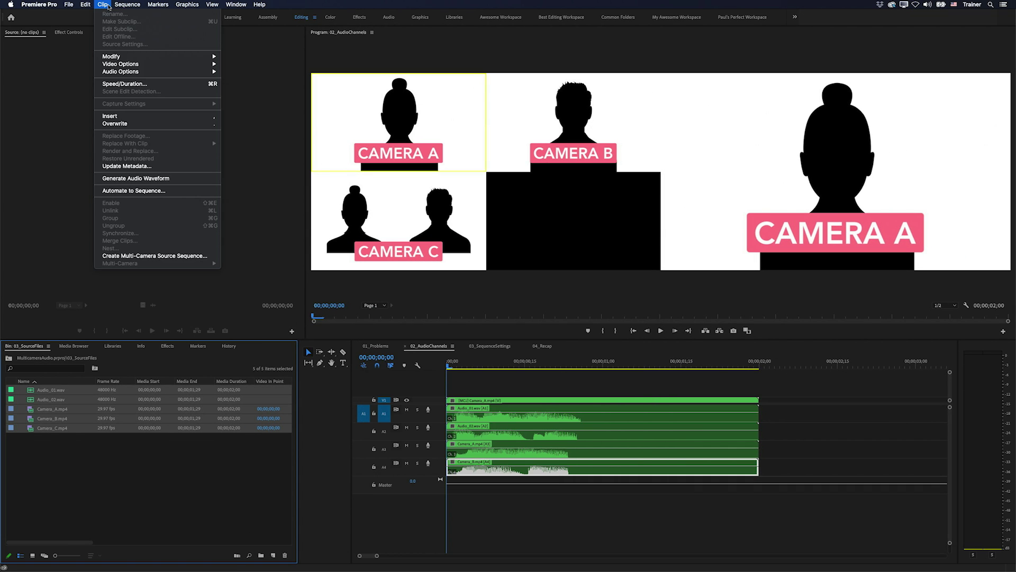
pyautogui.click(139, 256)
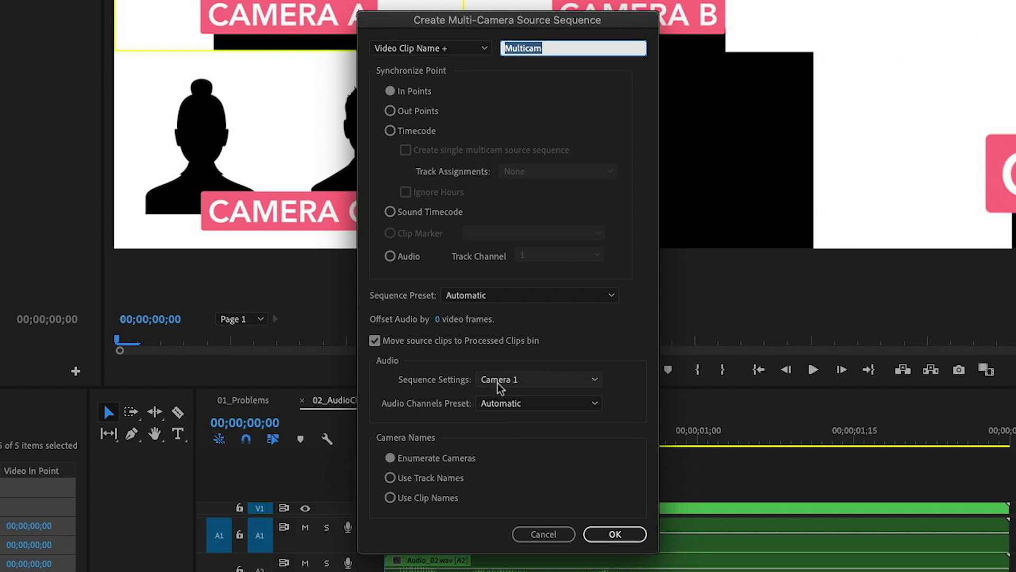
pyautogui.click(514, 381)
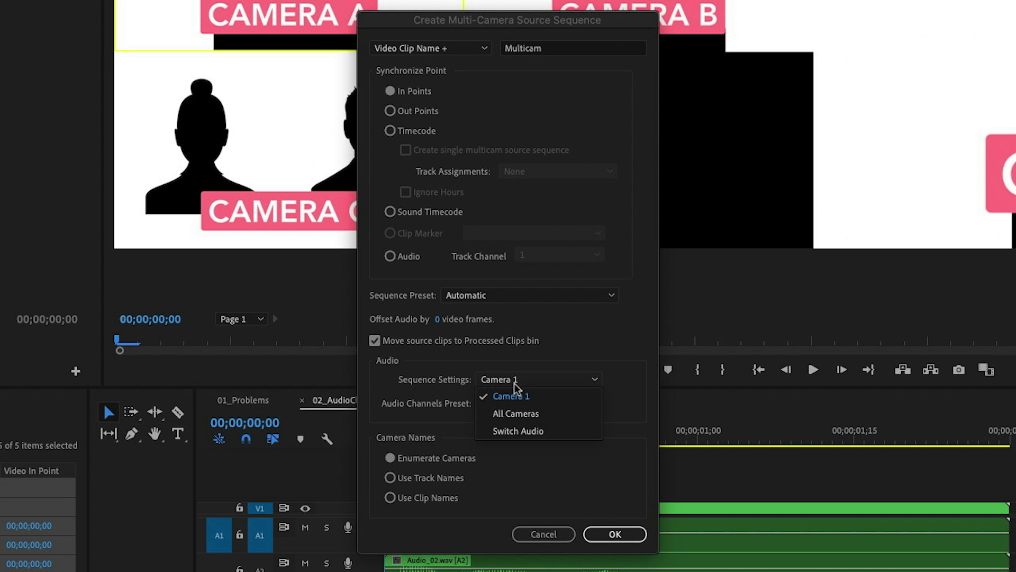
pyautogui.click(540, 411)
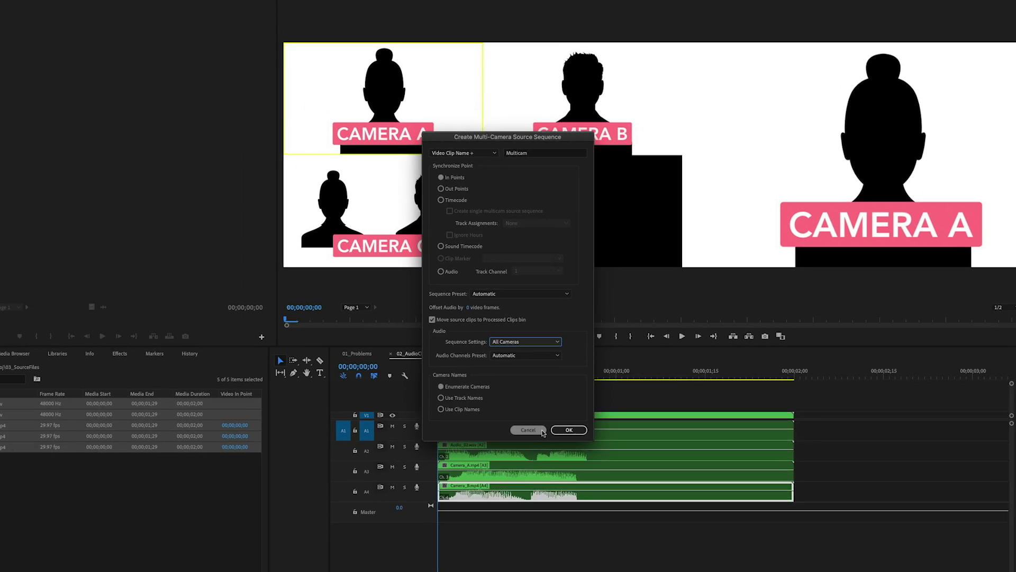
pyautogui.click(542, 431)
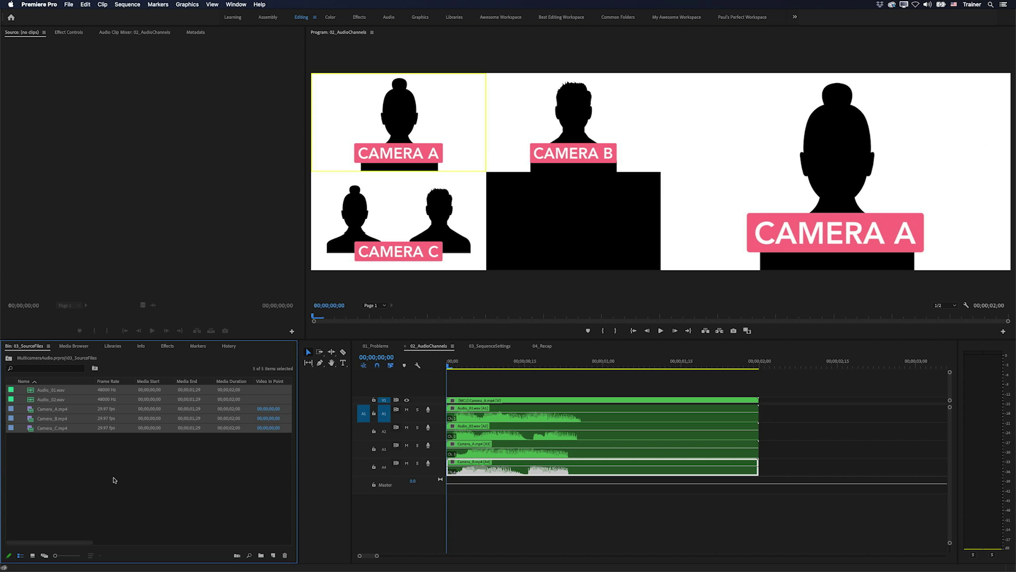
pyautogui.click(66, 469)
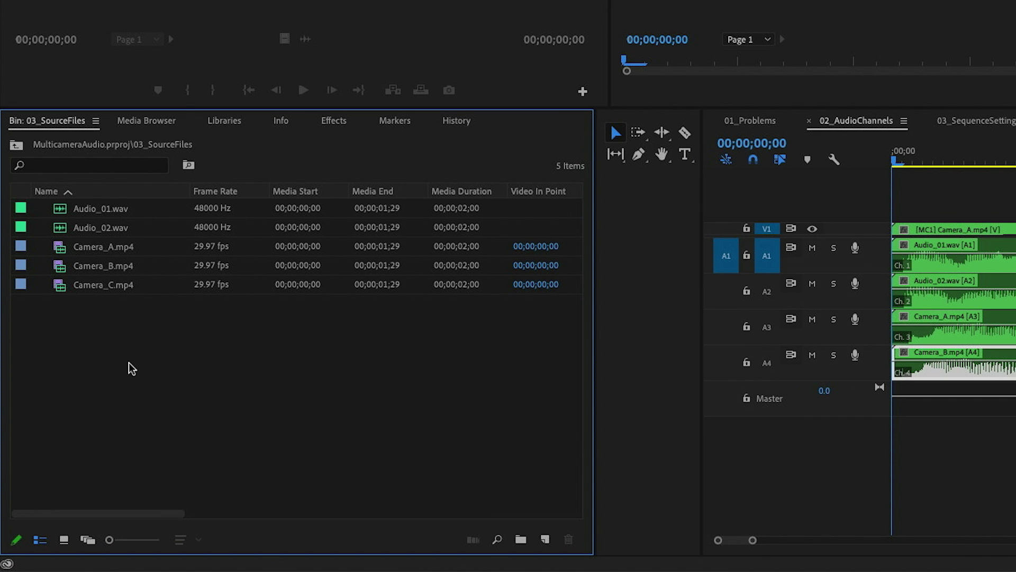
pyautogui.hotkey('ctrl', 'a')
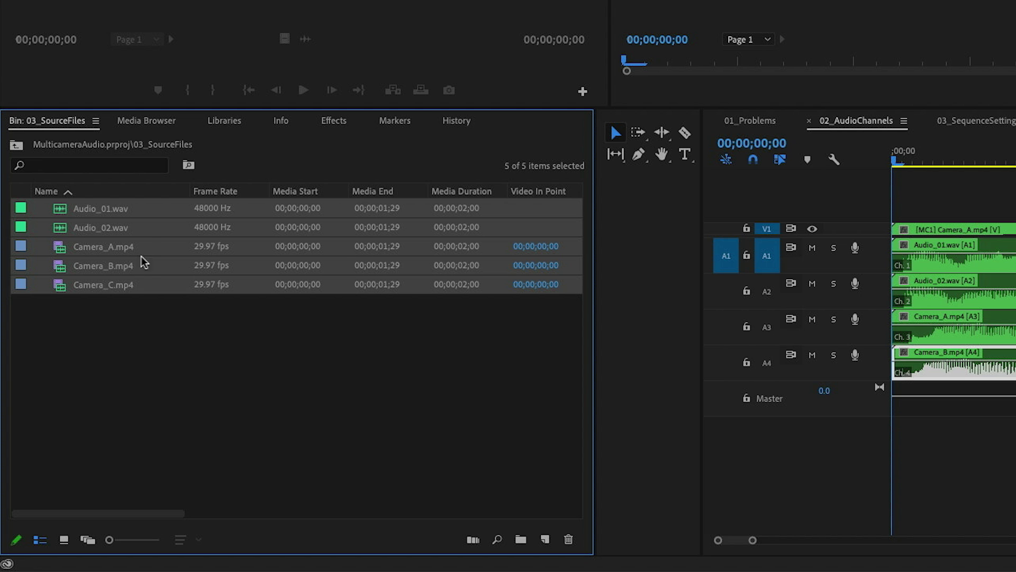
pyautogui.click(145, 319)
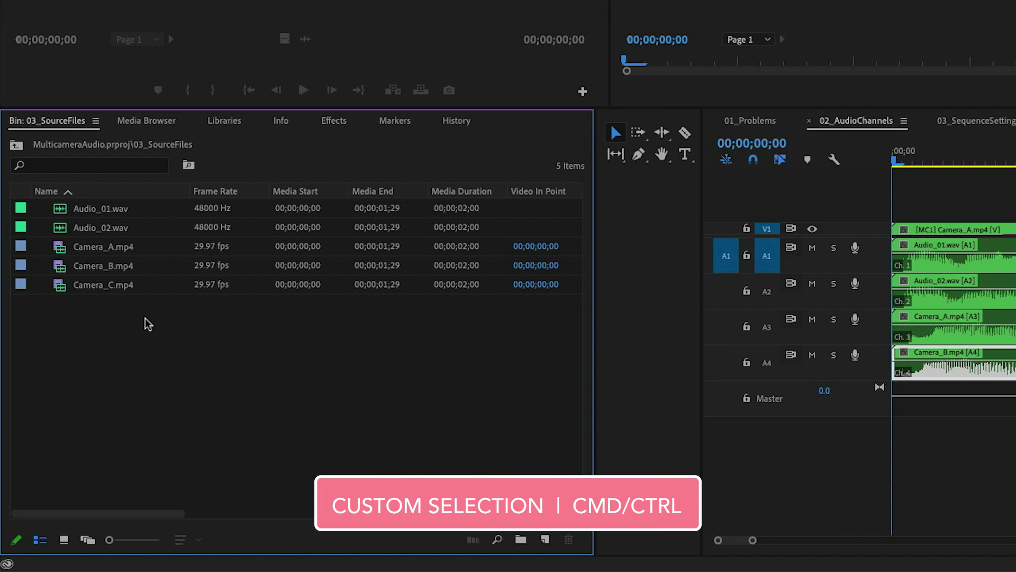
# Select the source clips one by one in the order Camera_C.mp4, Camera_A.mp4, Camera_B.mp4, Audio_02.wav, Audio_01.wav.
pyautogui.click(109, 288)
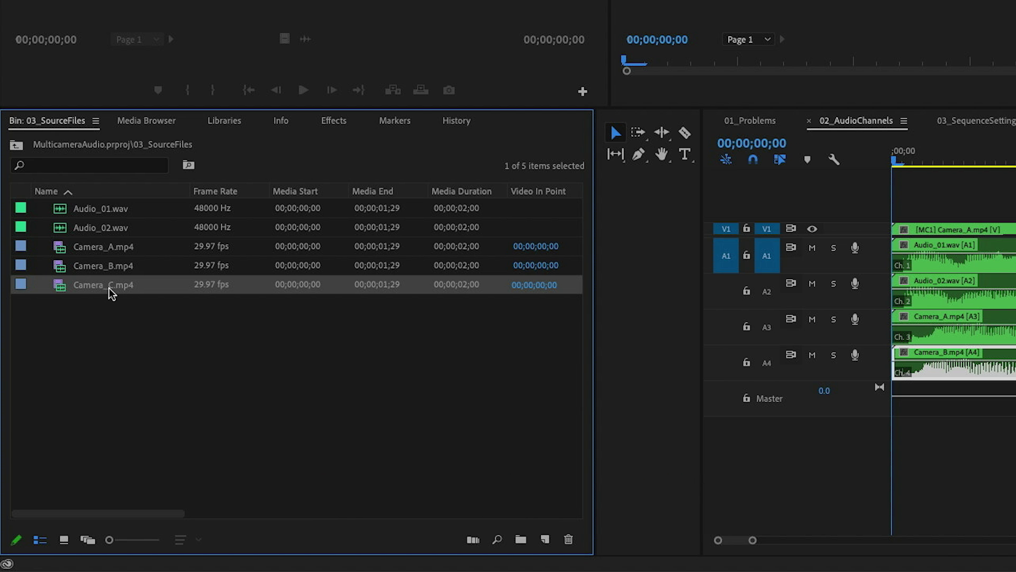
pyautogui.keyDown('ctrl'); pyautogui.click(113, 247); pyautogui.keyUp('ctrl')
pyautogui.keyDown('ctrl'); pyautogui.click(114, 267); pyautogui.keyUp('ctrl')
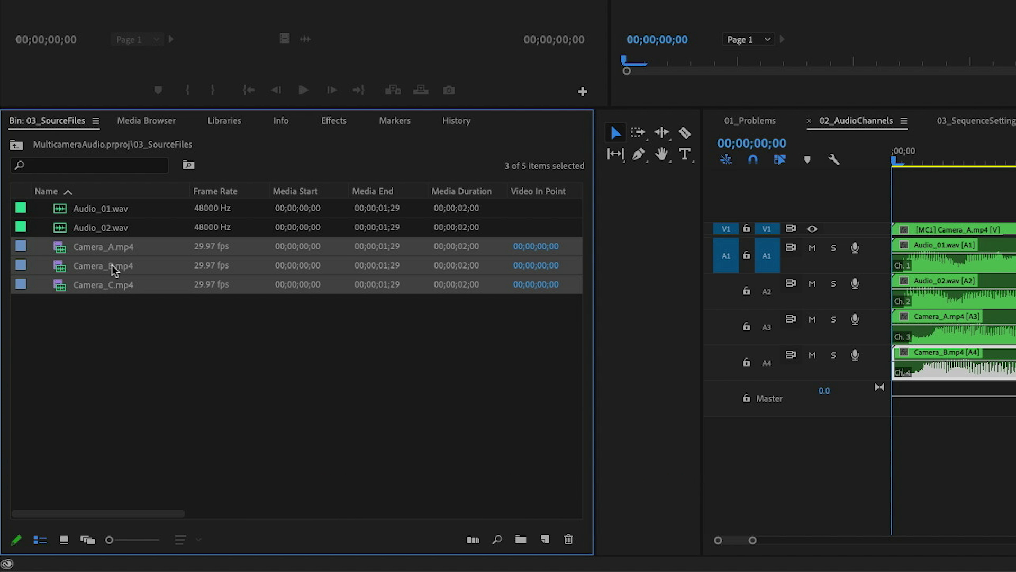
pyautogui.keyDown('ctrl'); pyautogui.click(107, 228); pyautogui.keyUp('ctrl')
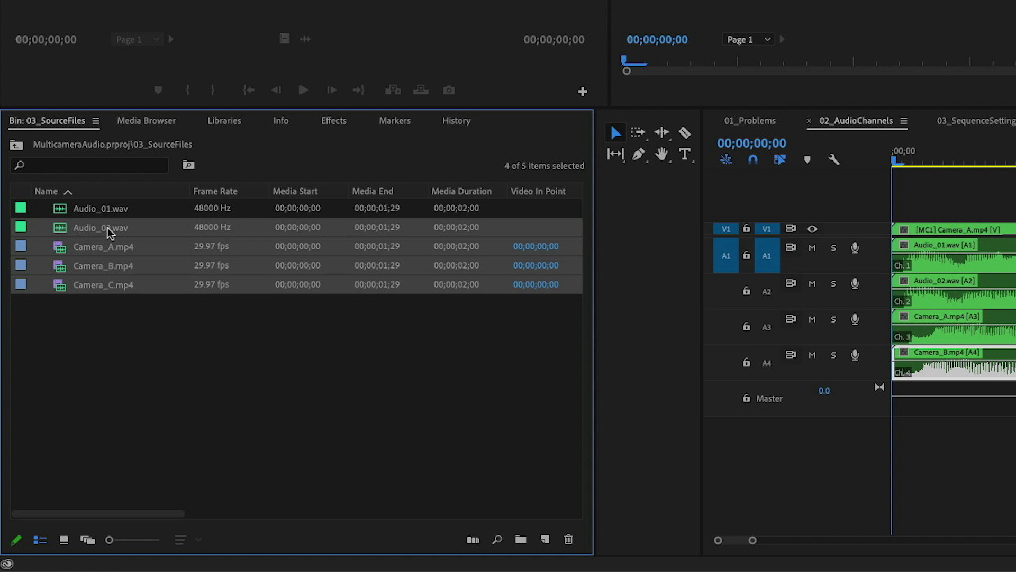
pyautogui.keyDown('ctrl'); pyautogui.click(116, 211); pyautogui.keyUp('ctrl')
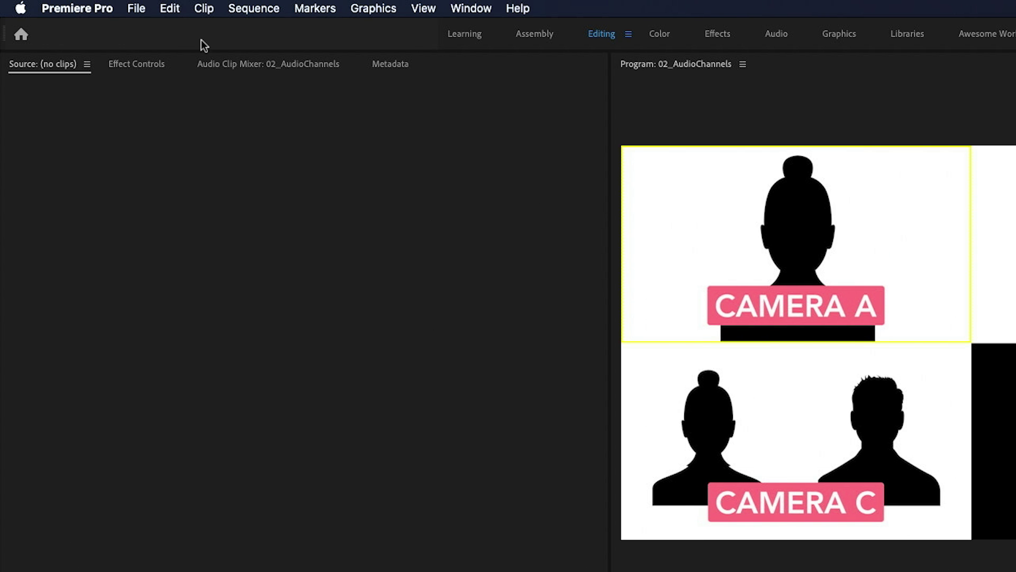
# Create a multi-camera source sequence with audio set to All Cameras, without moving the source clips to a Processed Clips bin.
pyautogui.click(204, 8)
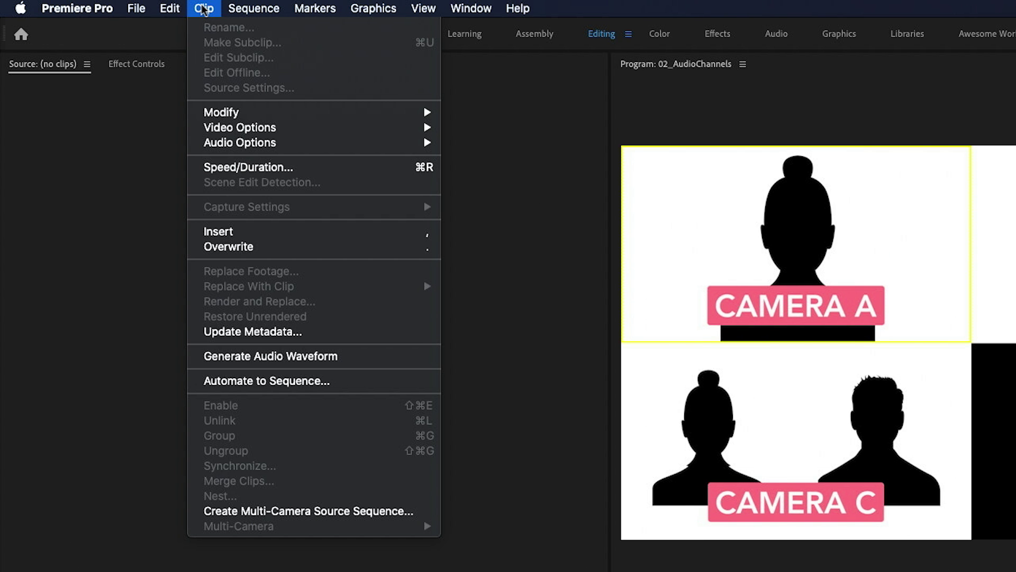
pyautogui.click(262, 511)
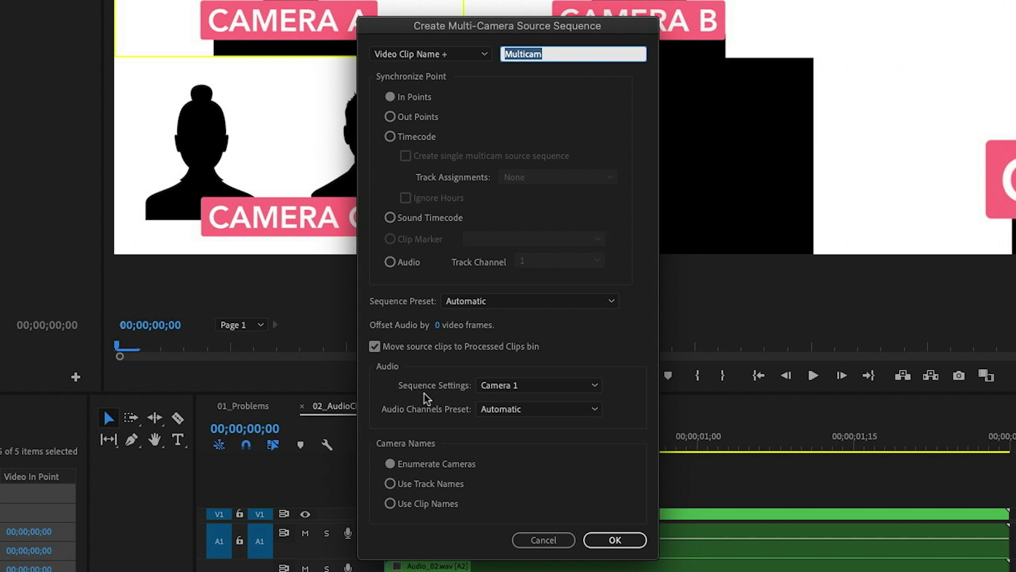
pyautogui.click(503, 386)
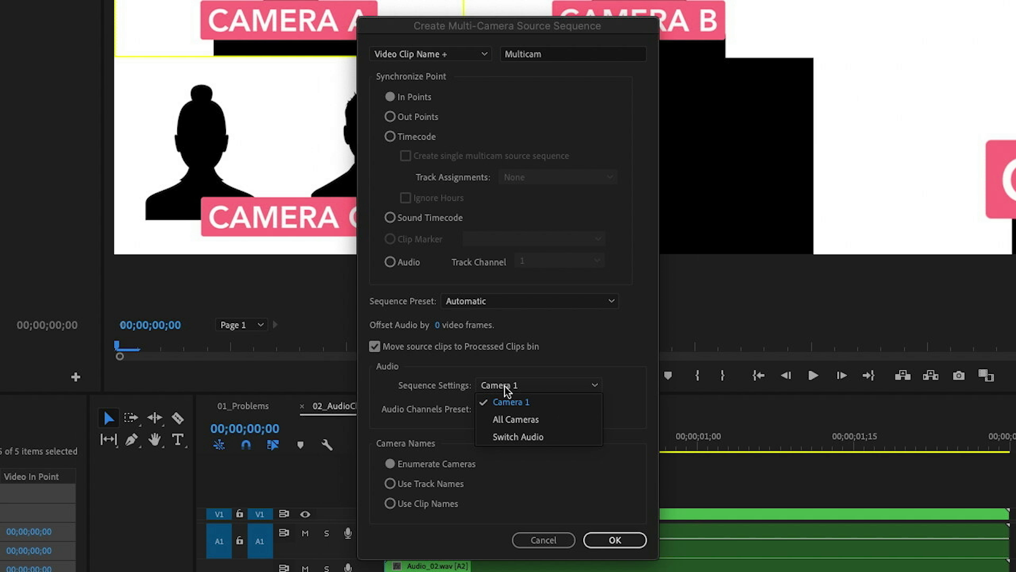
pyautogui.click(520, 418)
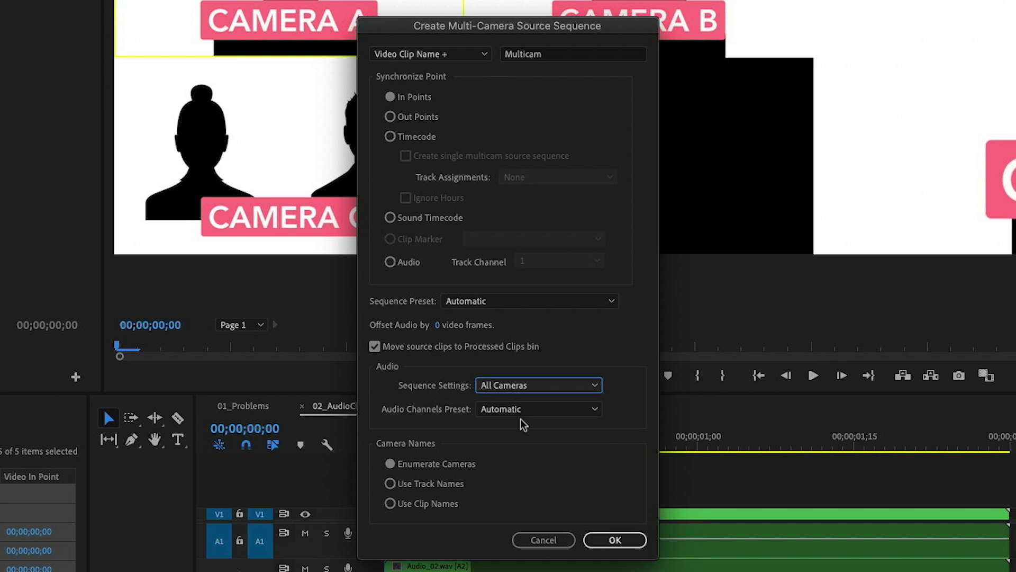
pyautogui.click(376, 347)
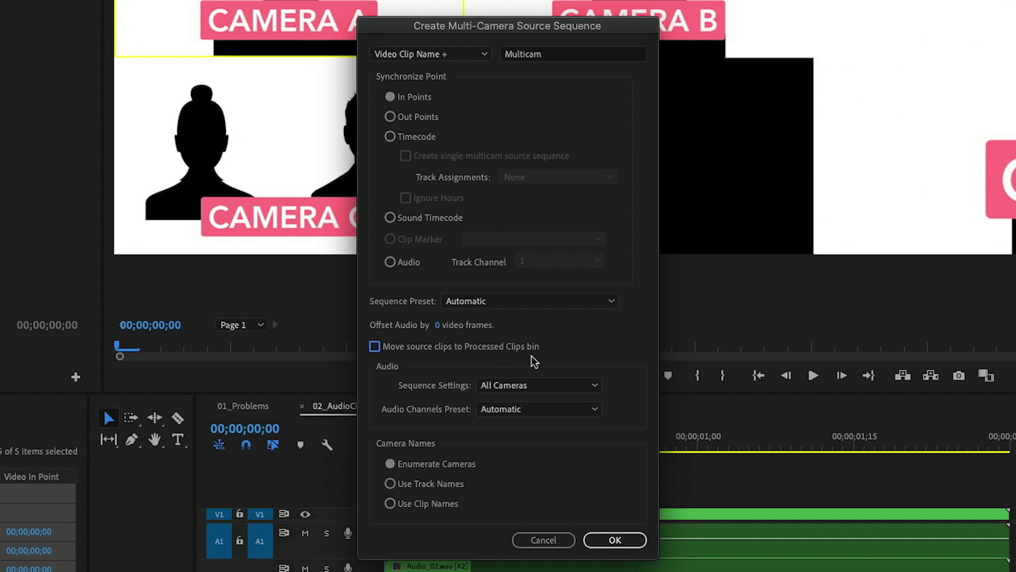
pyautogui.click(635, 541)
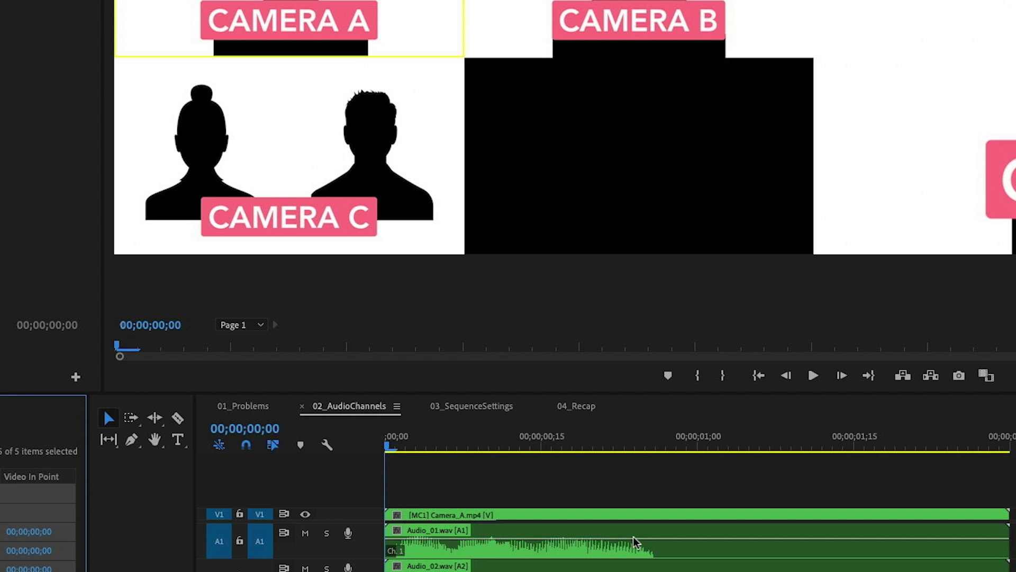
# Open the 03_SequenceSettings sequence and inspect the Camera_C, Camera_A, Camera_B, Audio_02 and Audio_01 audio clips one by one.
pyautogui.click(456, 405)
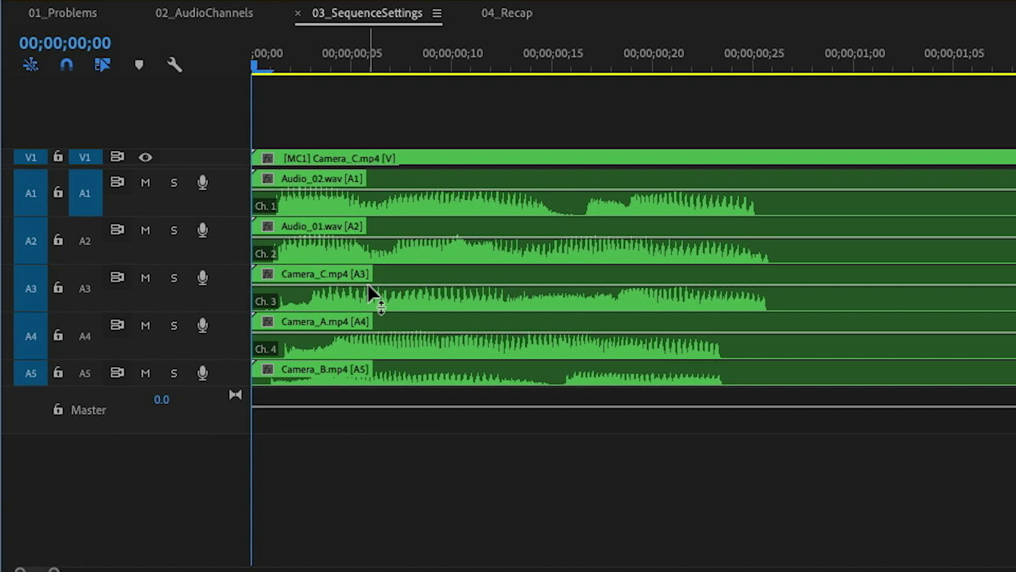
pyautogui.click(369, 285)
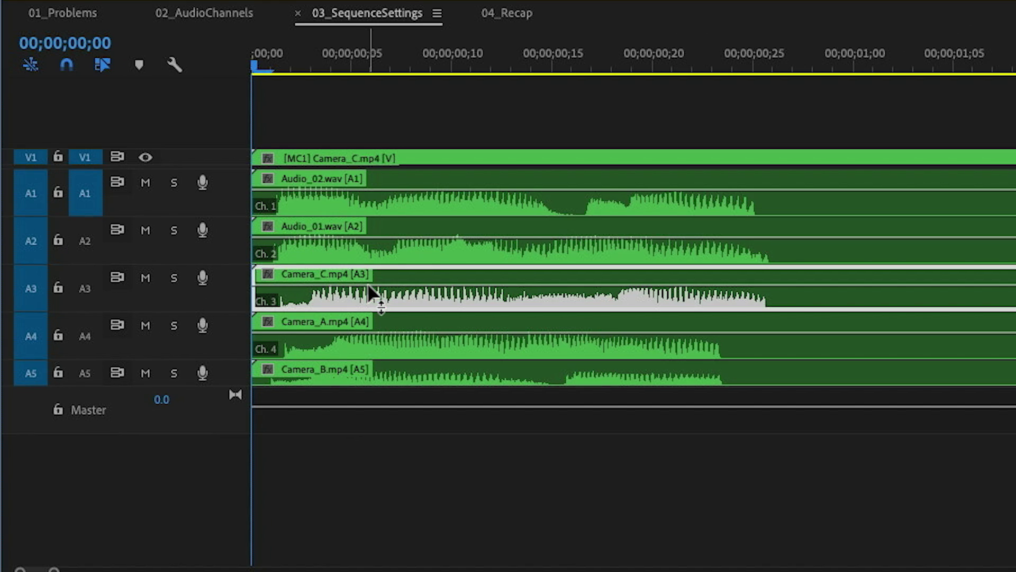
pyautogui.click(372, 354)
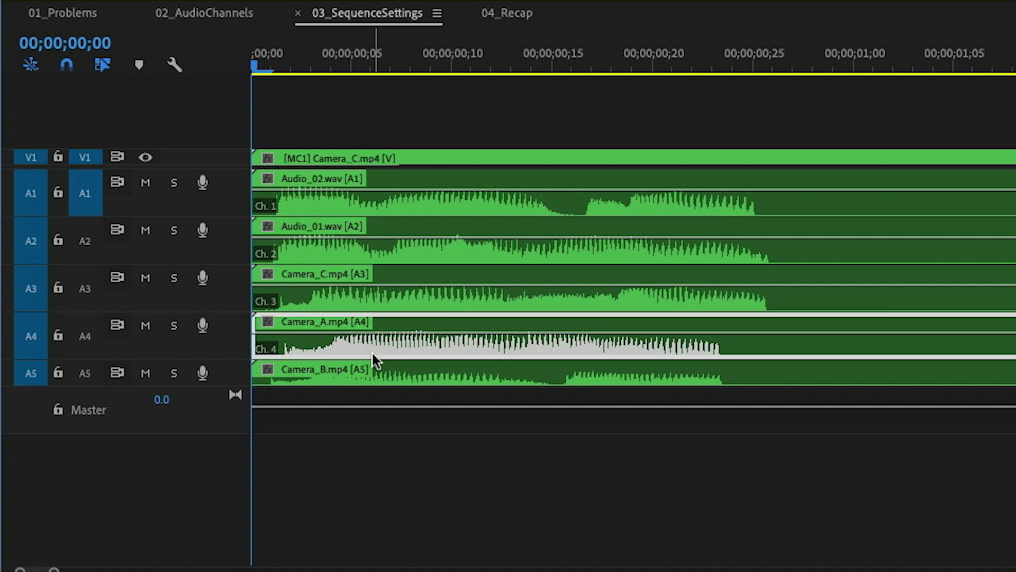
pyautogui.click(372, 378)
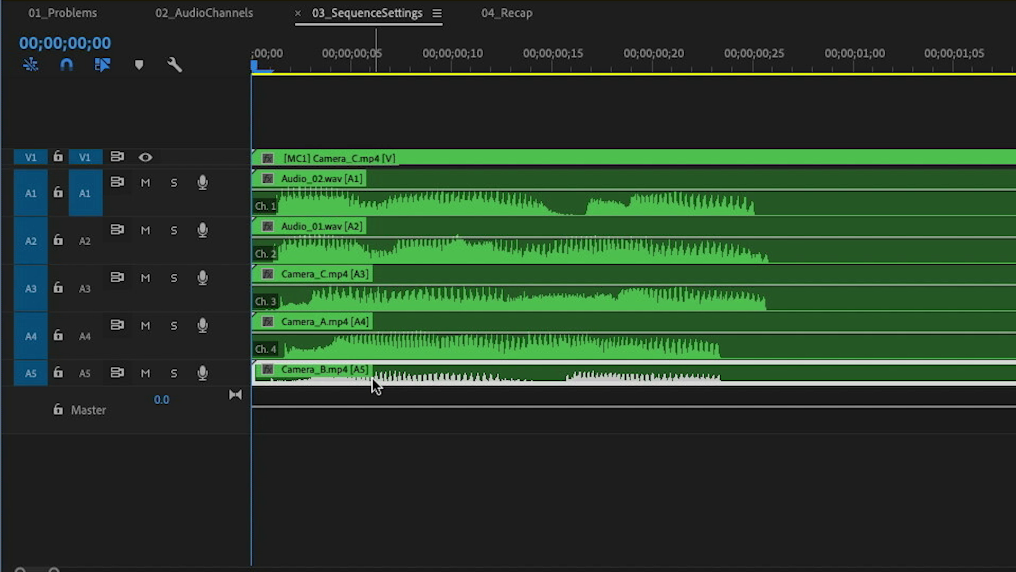
pyautogui.click(427, 187)
pyautogui.click(412, 224)
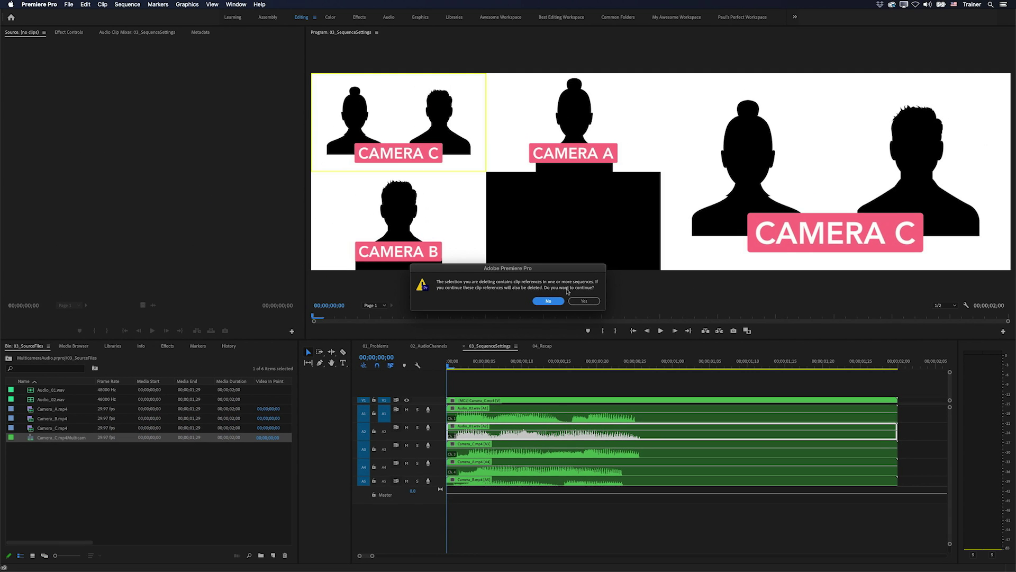
# Delete the Camera_C.mp4Multicam source sequence from the 03_SourceFiles bin together with its clip references.
pyautogui.click(588, 296)
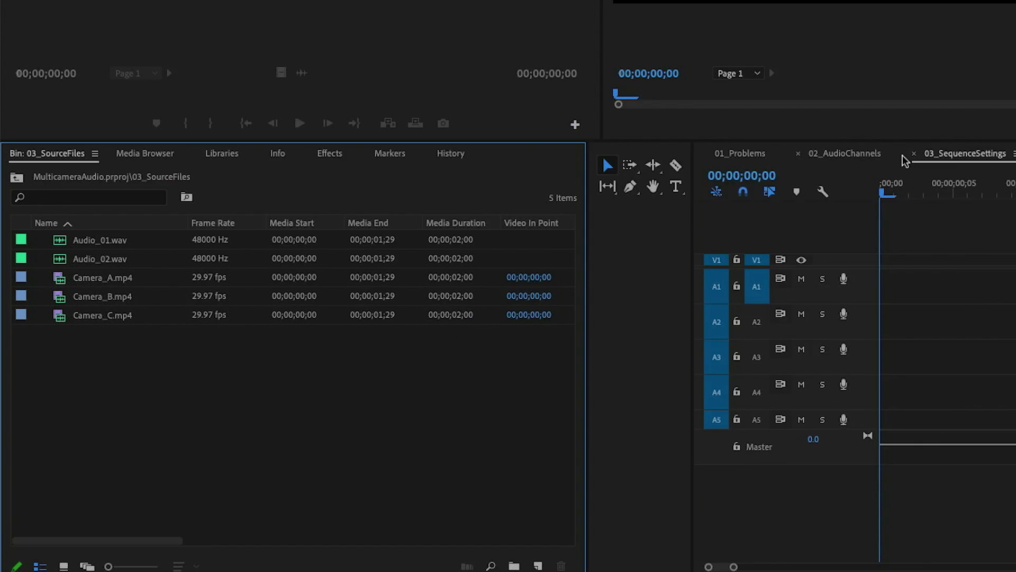
# Create a multi-camera source sequence from Camera_A.mp4, Camera_B.mp4 and Camera_C.mp4 with the audio Sequence Settings set to Camera 1.
pyautogui.click(46, 409)
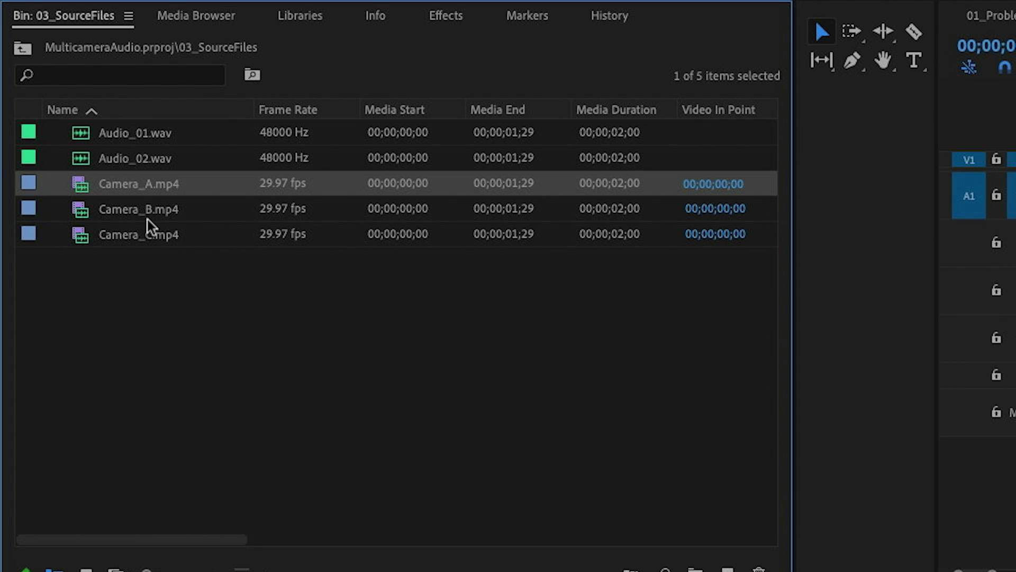
pyautogui.keyDown('shift'); pyautogui.click(129, 245); pyautogui.keyUp('shift')
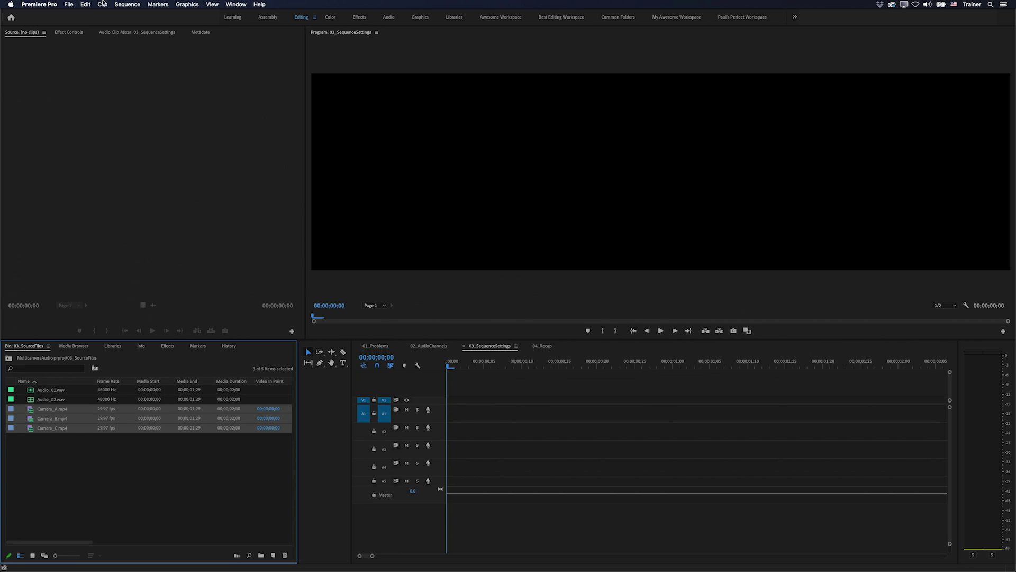
pyautogui.click(102, 4)
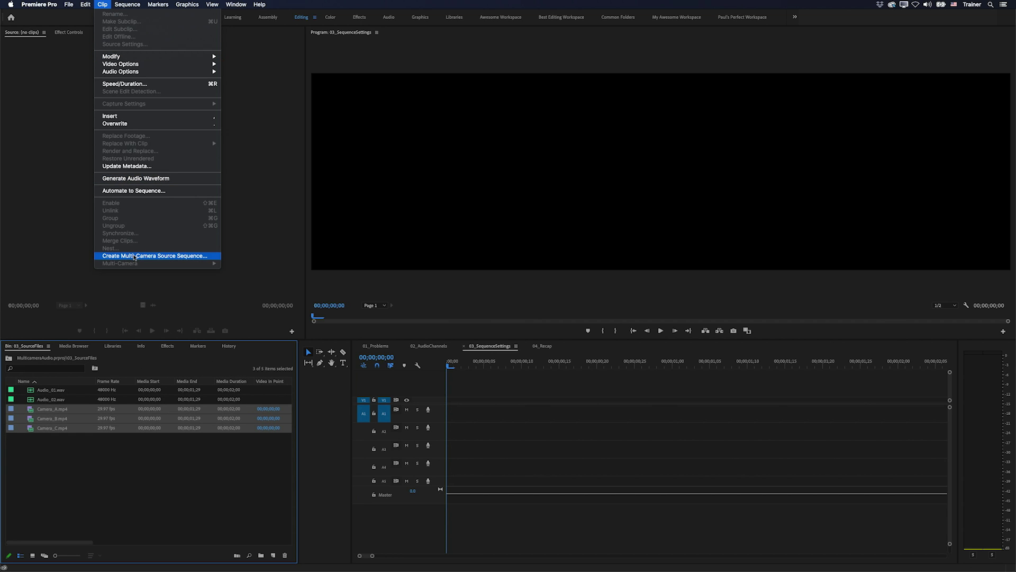
pyautogui.click(137, 256)
pyautogui.click(548, 335)
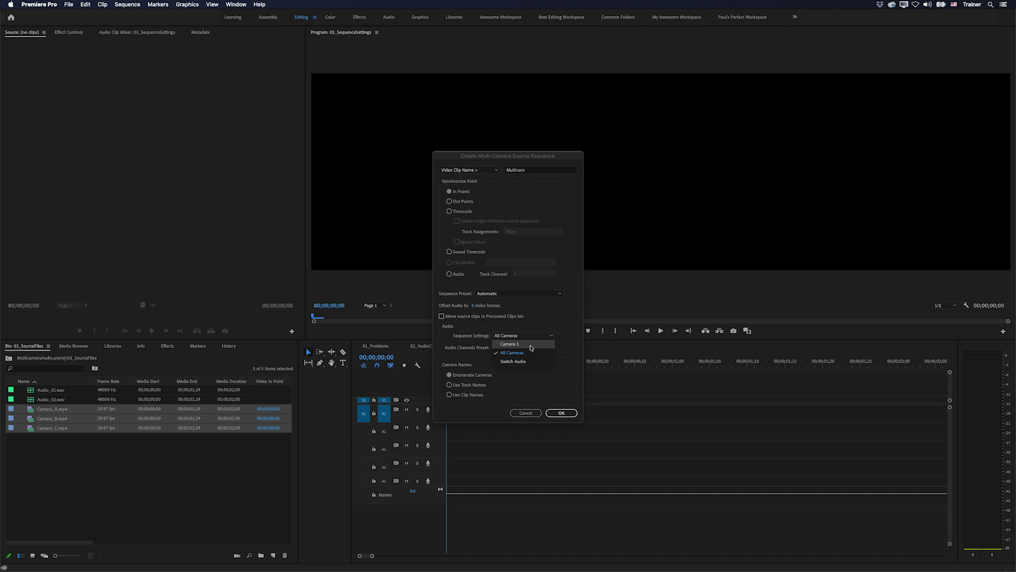
pyautogui.click(530, 346)
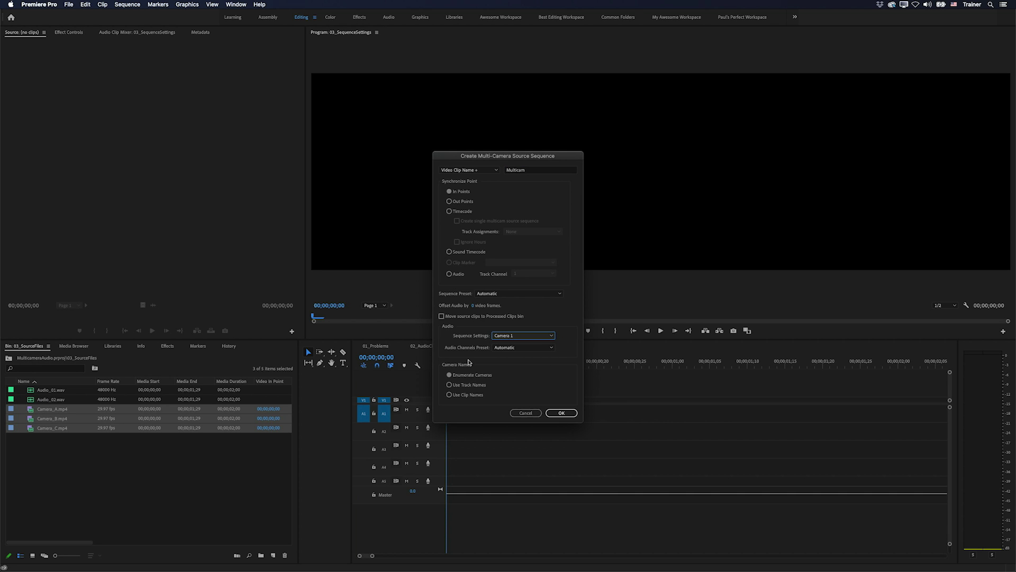
pyautogui.click(559, 413)
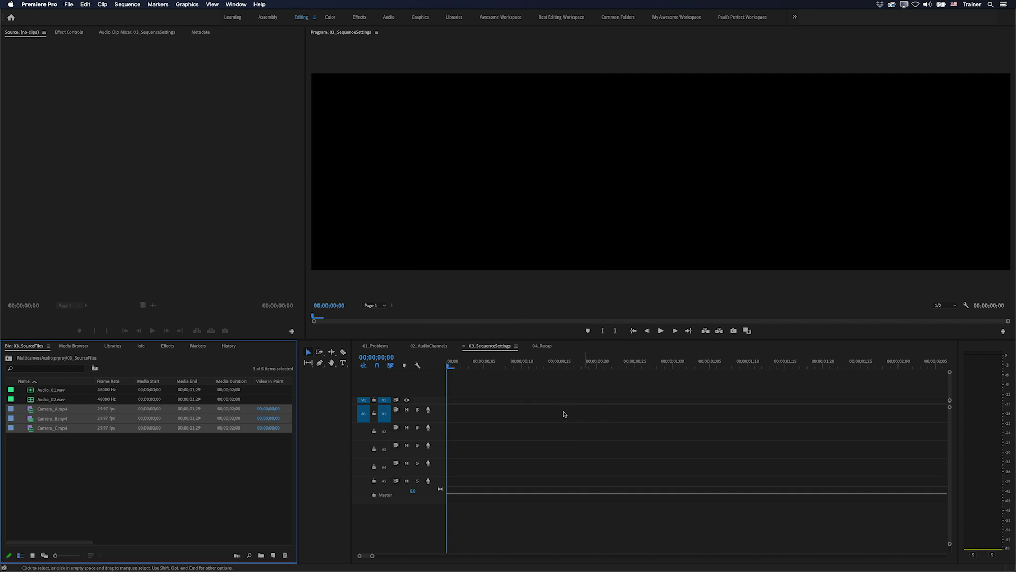
# Place Camera_A.mp4Multicam at the start of the 03_SequenceSettings sequence on tracks V1 and A1.
pyautogui.moveTo(42, 421); pyautogui.dragTo(450, 418)
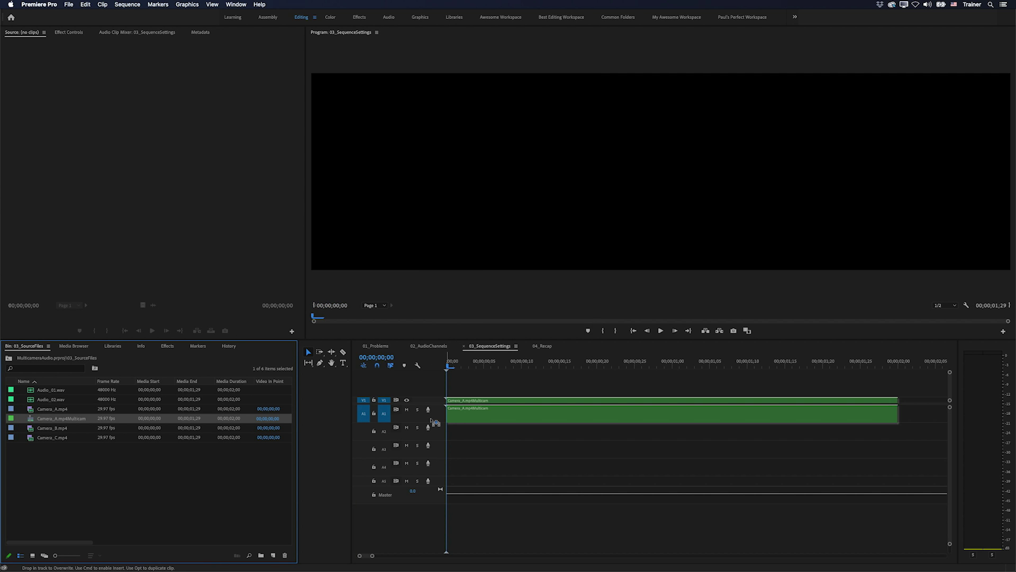
pyautogui.click(399, 244)
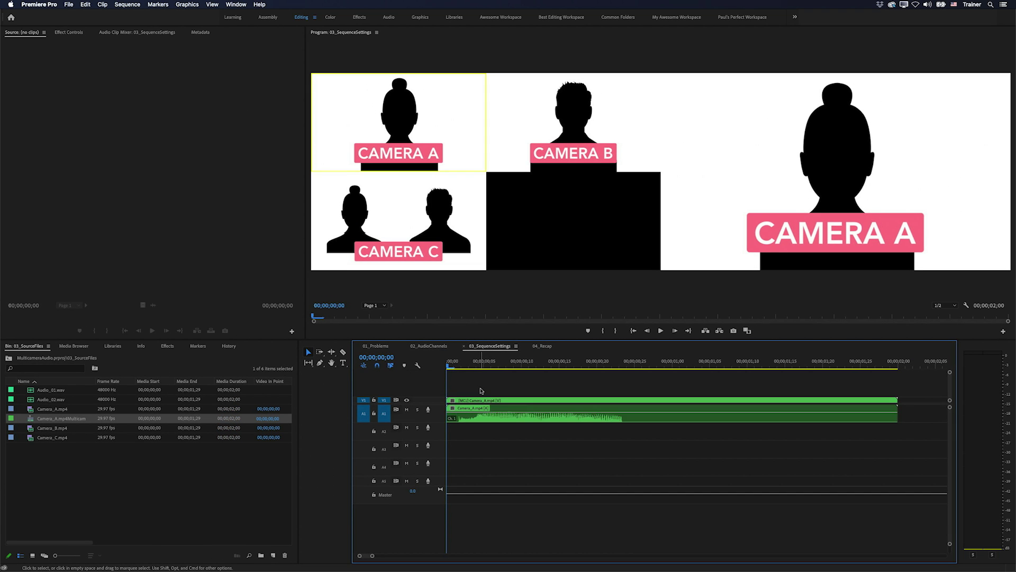
# Remove the Camera_A multicam clip from the timeline and delete its source sequence from the bin.
pyautogui.press('Delete')
pyautogui.click(33, 420)
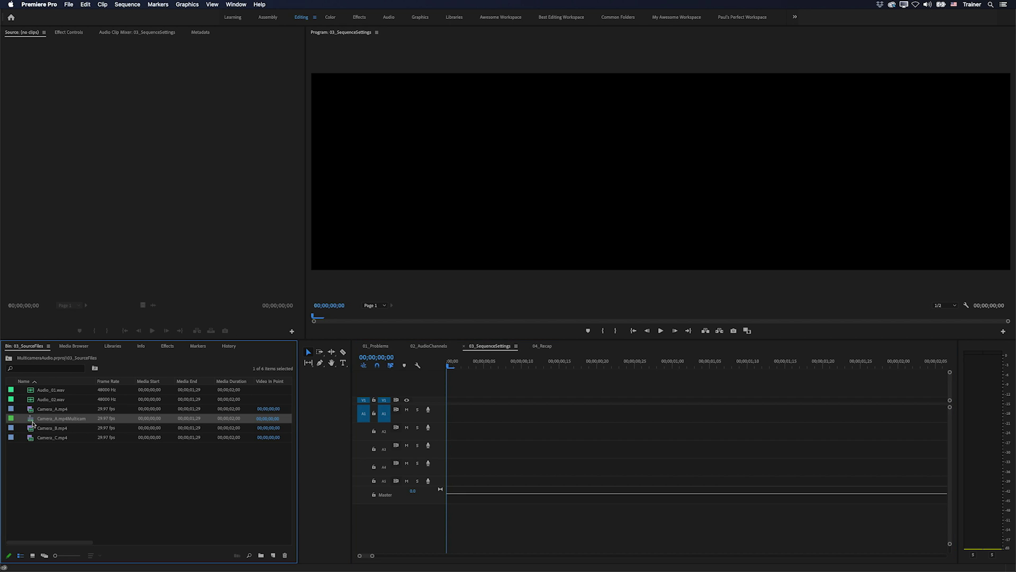
pyautogui.press('Delete')
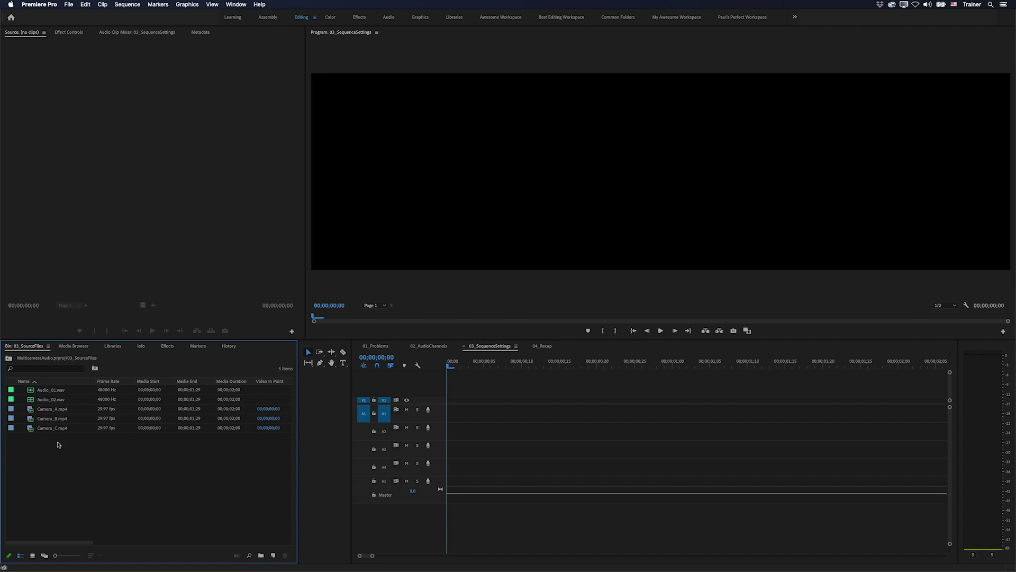
# Create a Camera 1 multi-camera source sequence from all five source clips, selected upward from Camera_C.mp4, and place it at the timeline start.
pyautogui.click(56, 428)
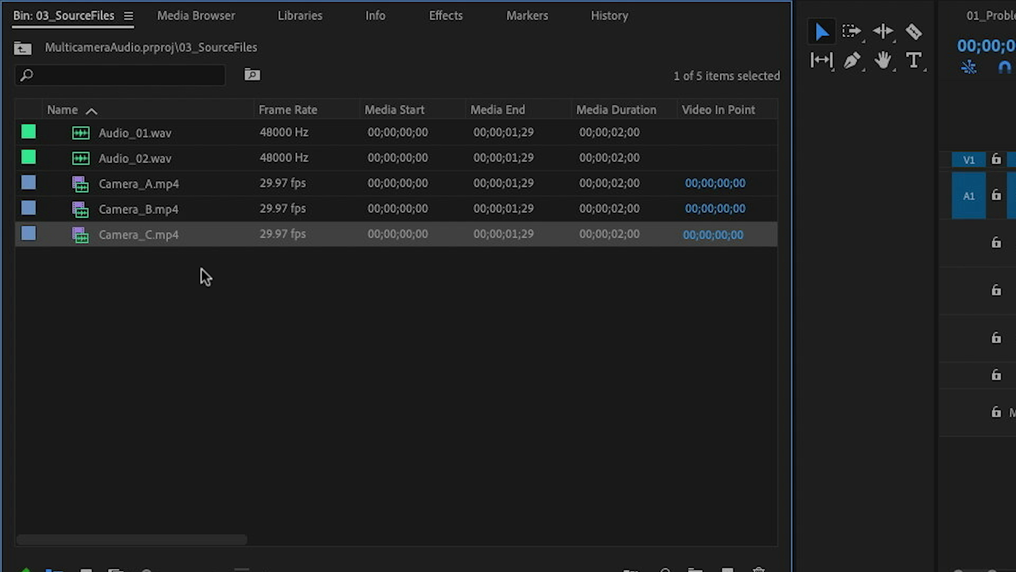
pyautogui.hotkey('shift', 'Up')
pyautogui.hotkey('shift', 'Up')
pyautogui.hotkey('shift', 'Up')
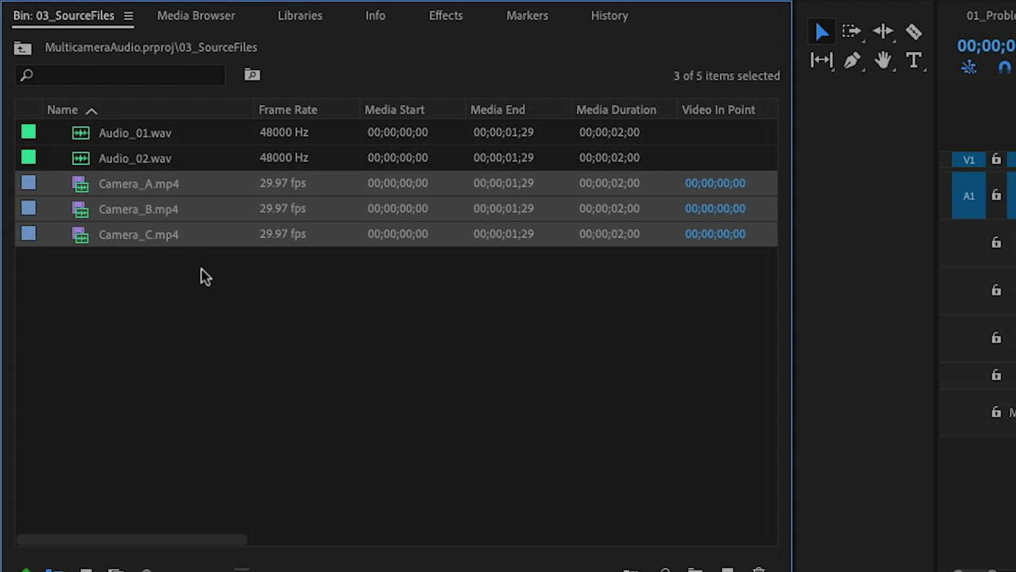
pyautogui.hotkey('shift', 'Up')
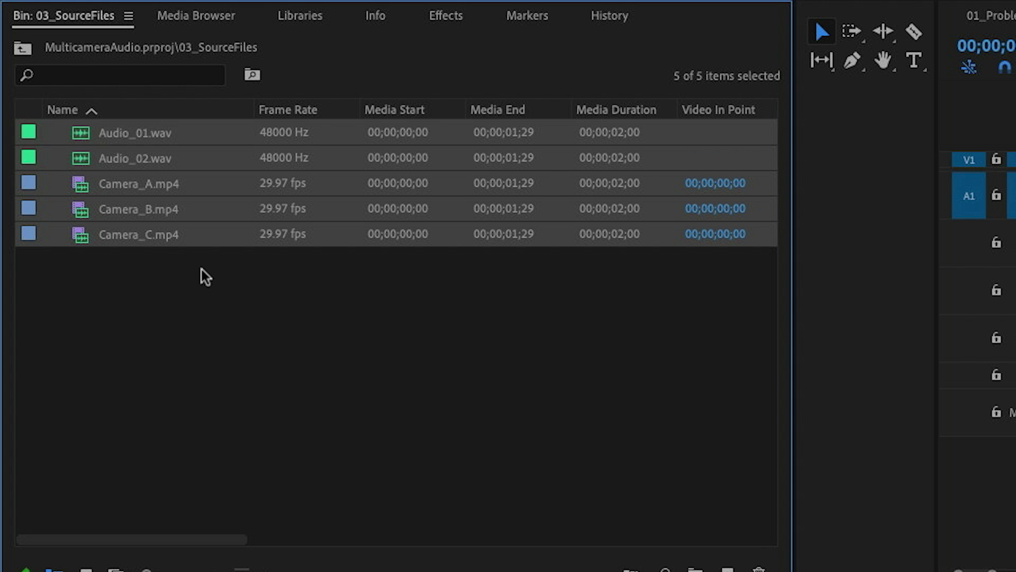
pyautogui.click(102, 5)
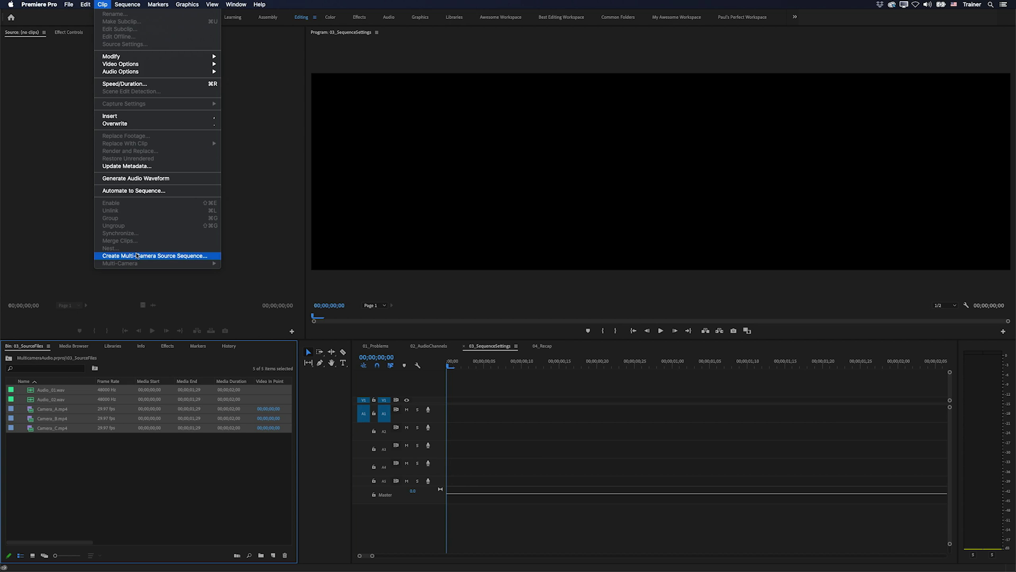
pyautogui.click(136, 256)
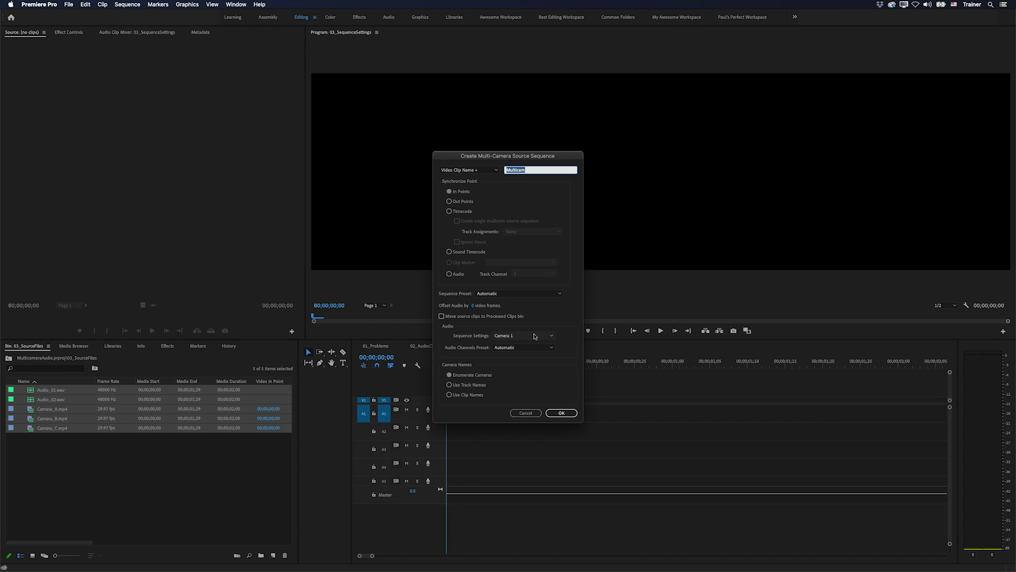
pyautogui.click(561, 412)
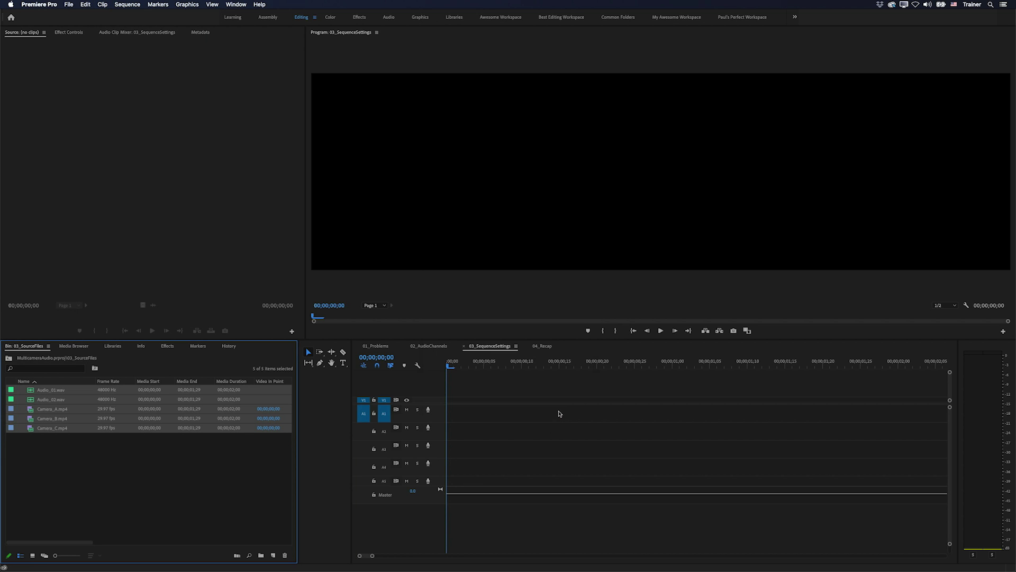
pyautogui.moveTo(32, 439); pyautogui.dragTo(455, 413)
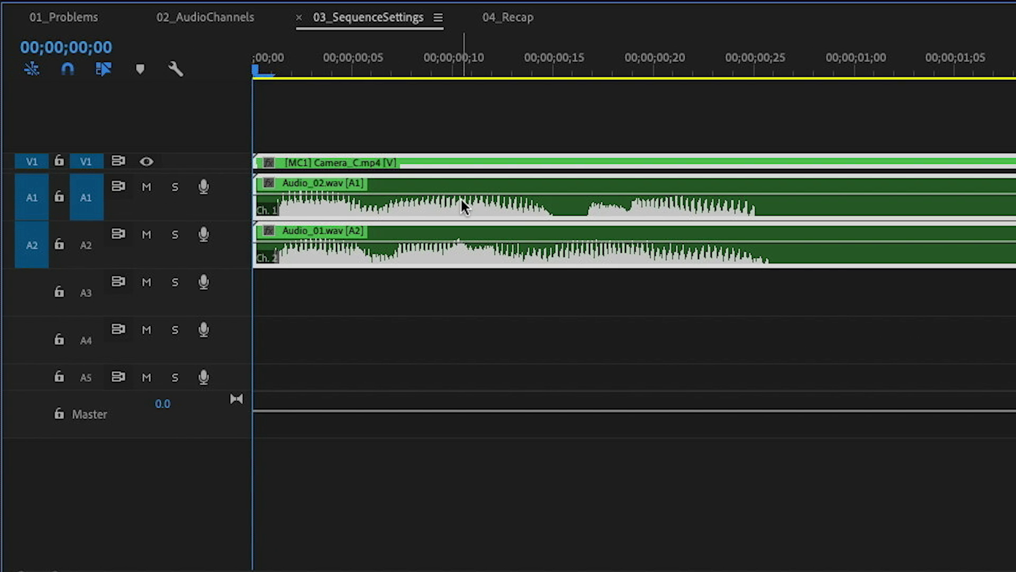
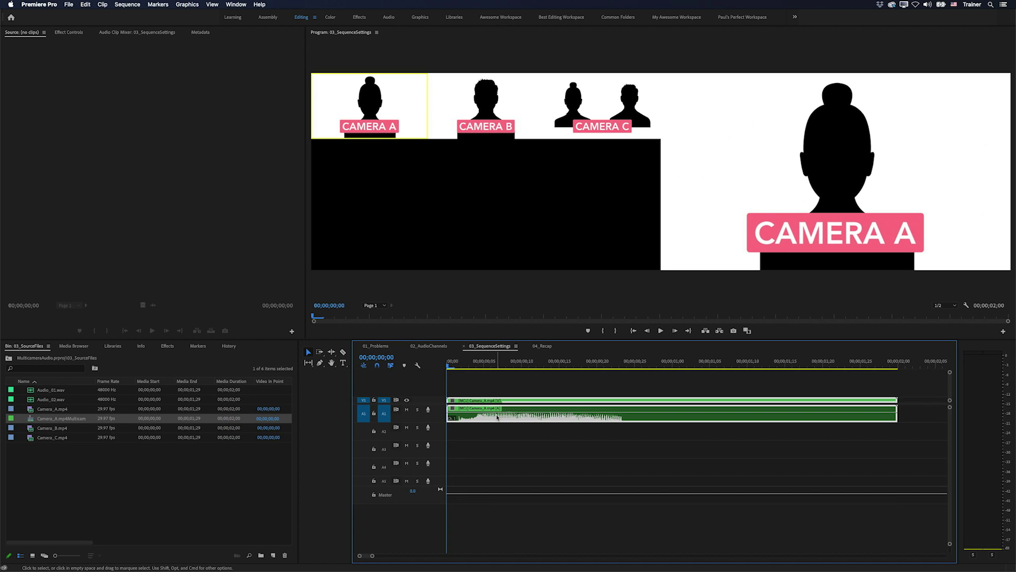
# Switch the multicam clip in the timeline to Camera B and enable Multi-Camera Audio Follows Video.
pyautogui.click(488, 114)
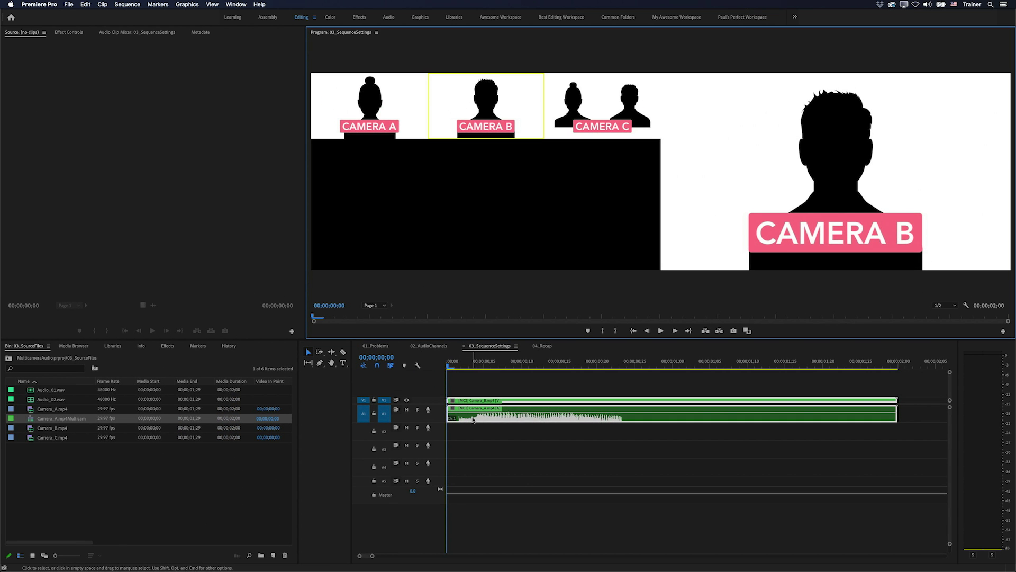
pyautogui.click(966, 306)
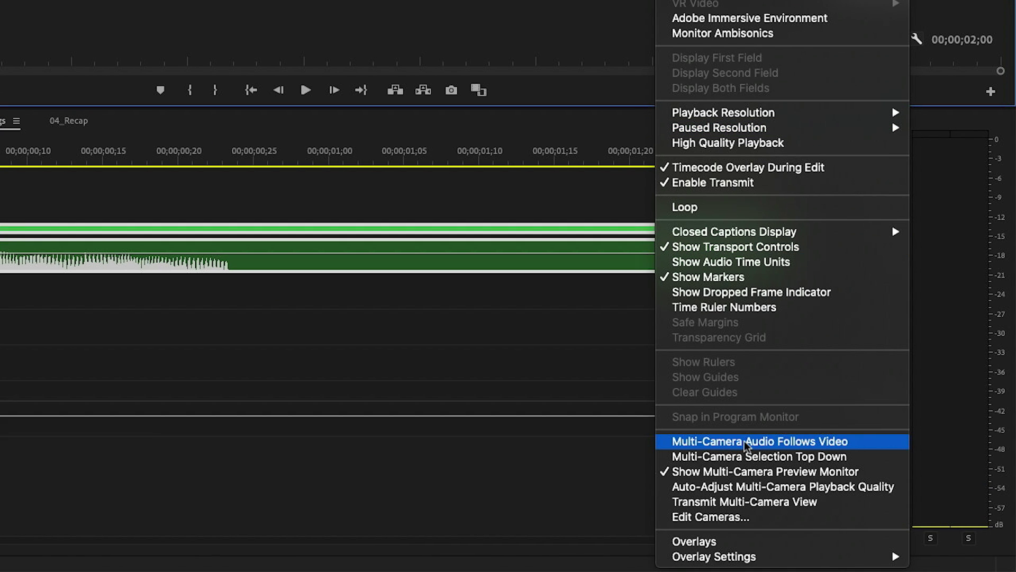
pyautogui.click(818, 445)
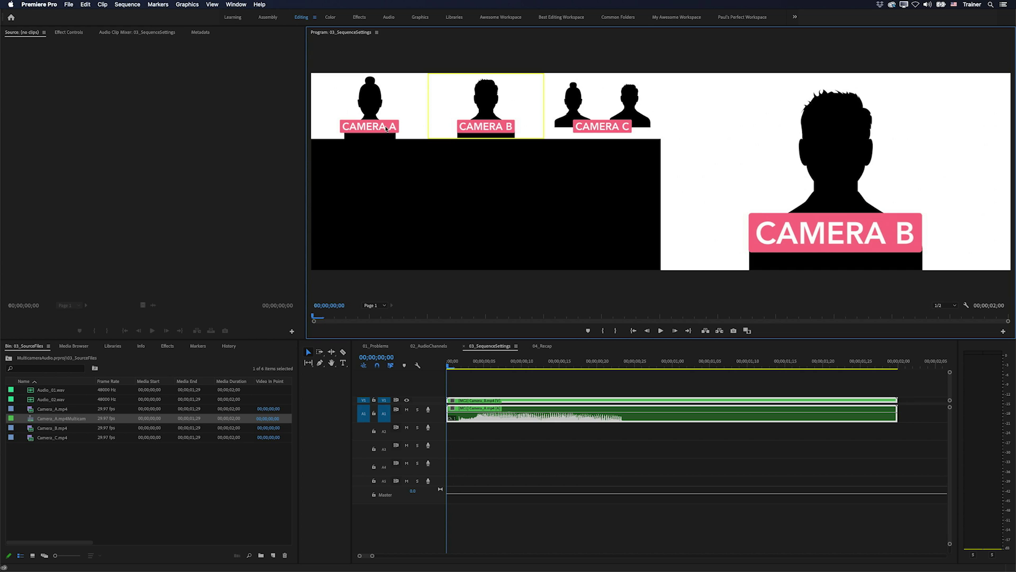
# Switch the multicam clip through Camera A, Camera B and Camera C, ending on the blank audio-only angles.
pyautogui.click(387, 129)
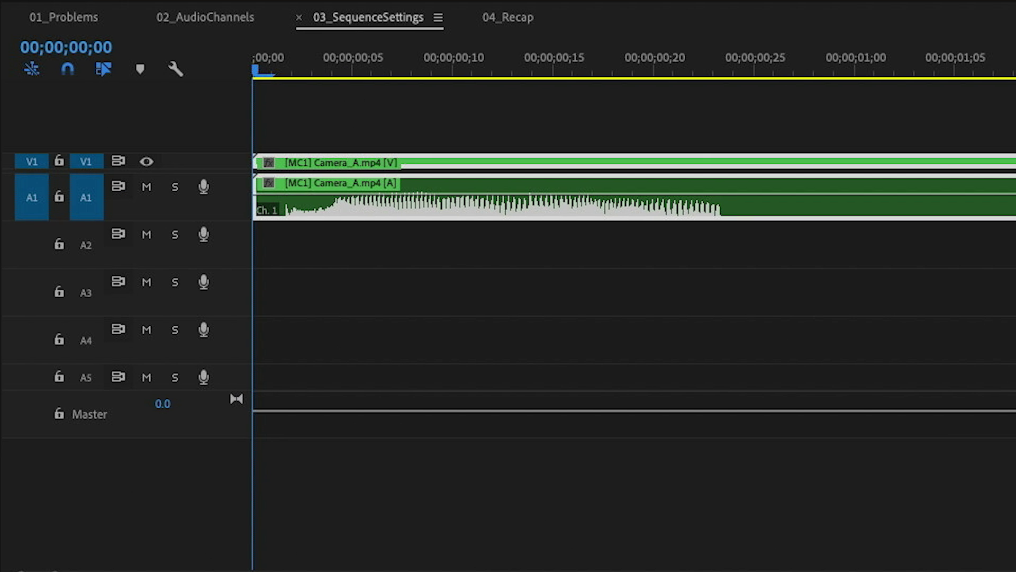
pyautogui.press('2')
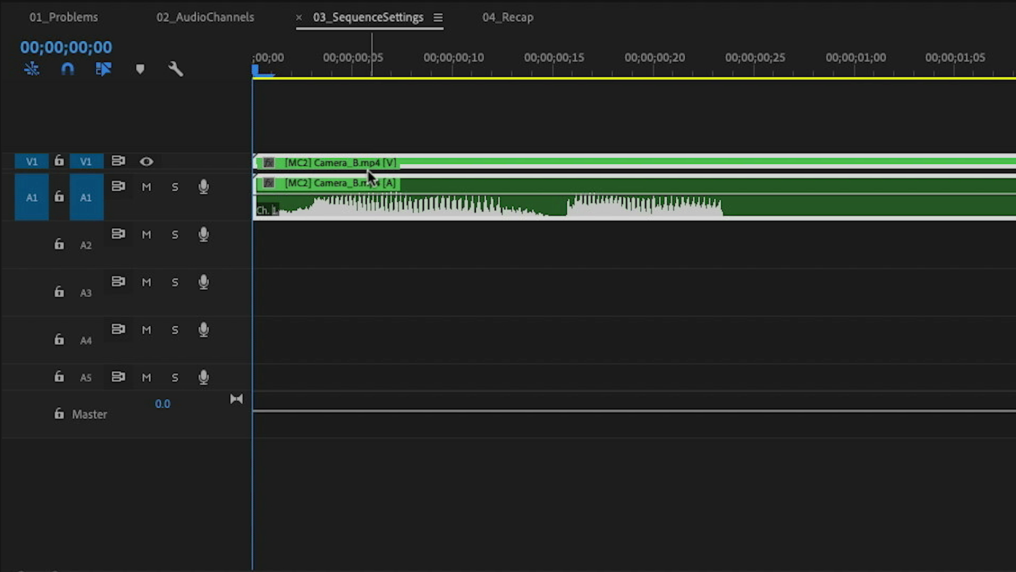
pyautogui.press('3')
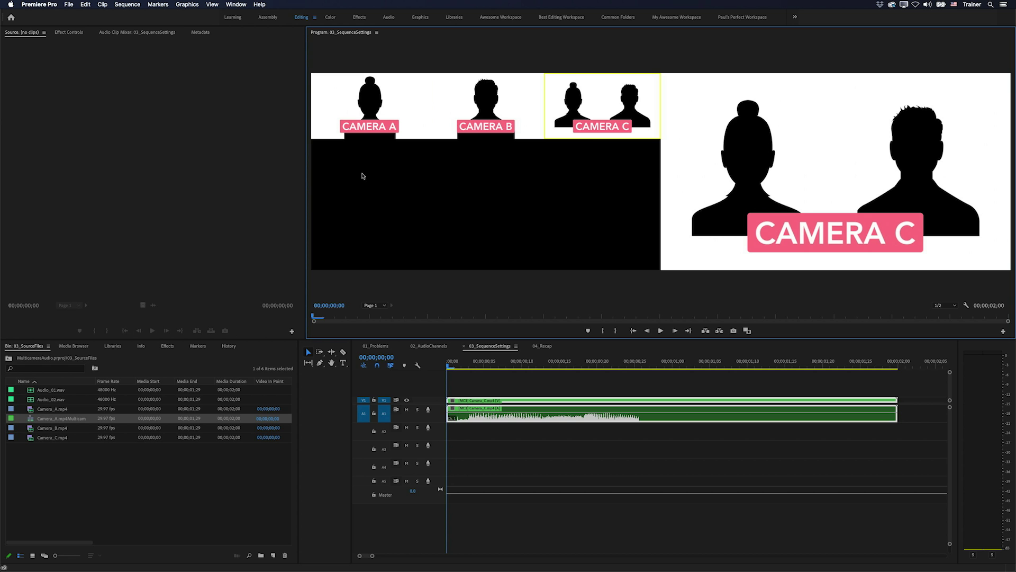
pyautogui.click(352, 168)
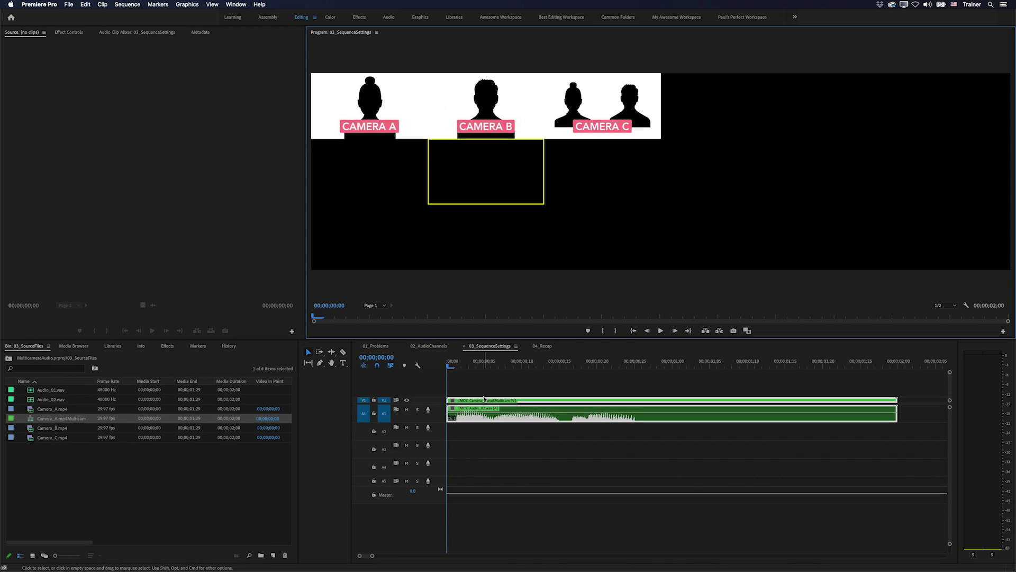
# Return to the project's root bin, open the 04_Recap sequence and read its Audio Channel Preset slides in a maximized Program monitor.
pyautogui.click(8, 359)
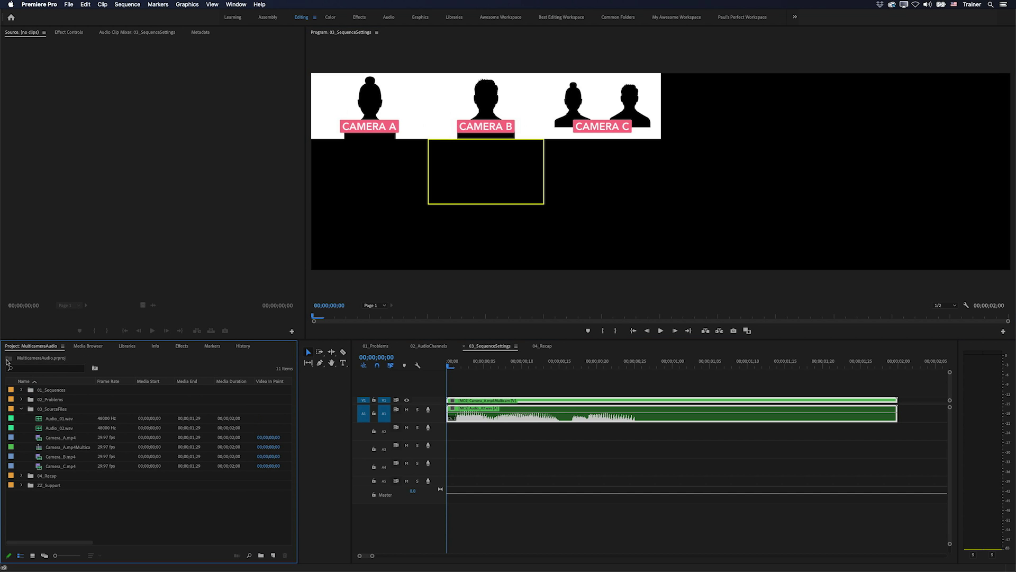
pyautogui.click(543, 346)
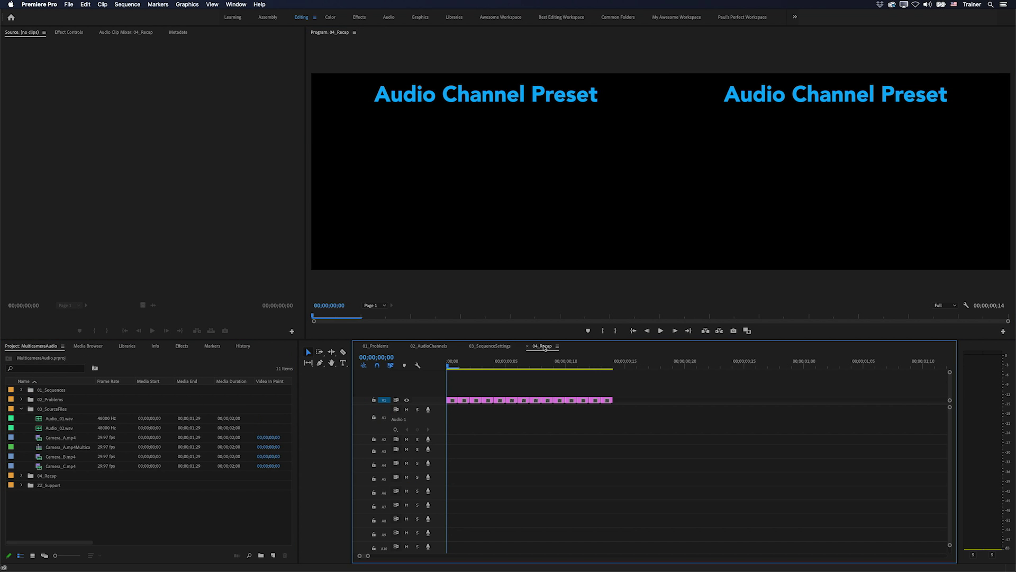
pyautogui.press('`')
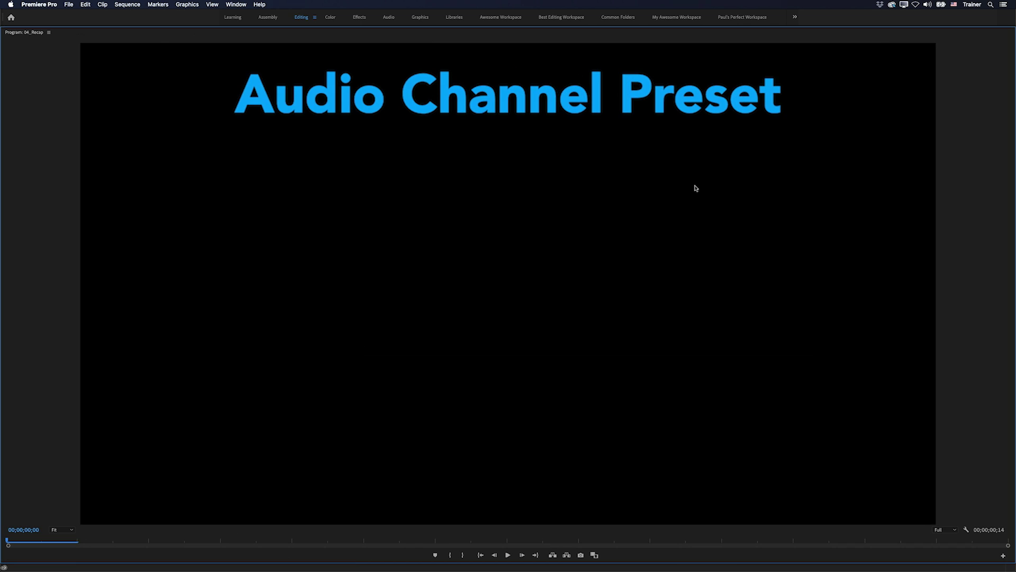
pyautogui.press('Right')
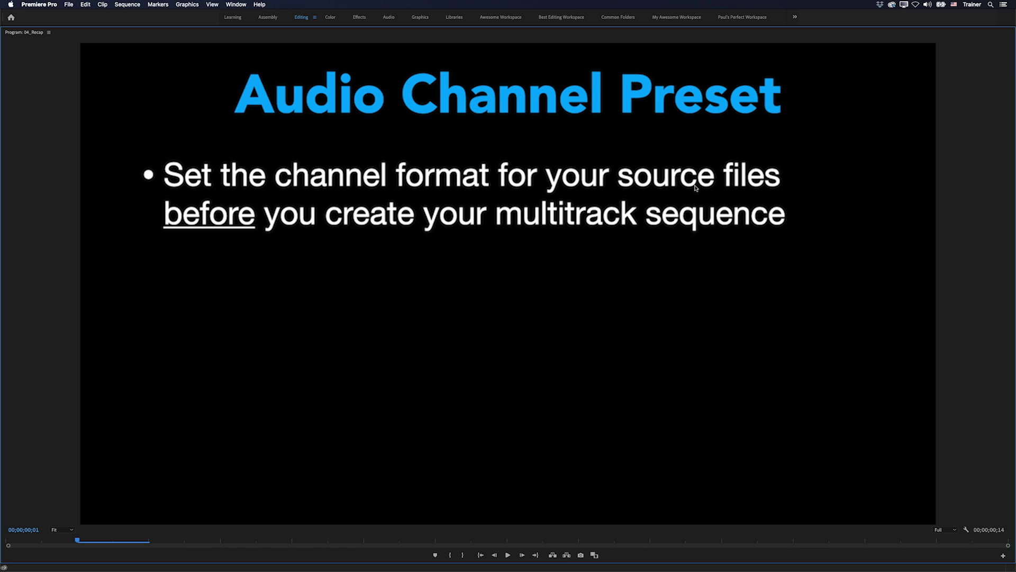
pyautogui.press('Right')
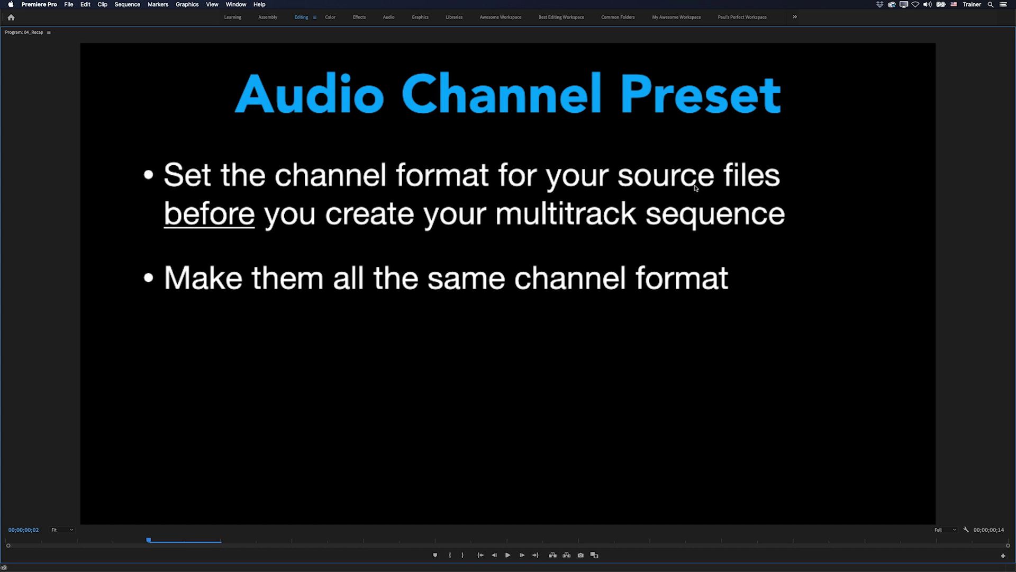
pyautogui.press('Right')
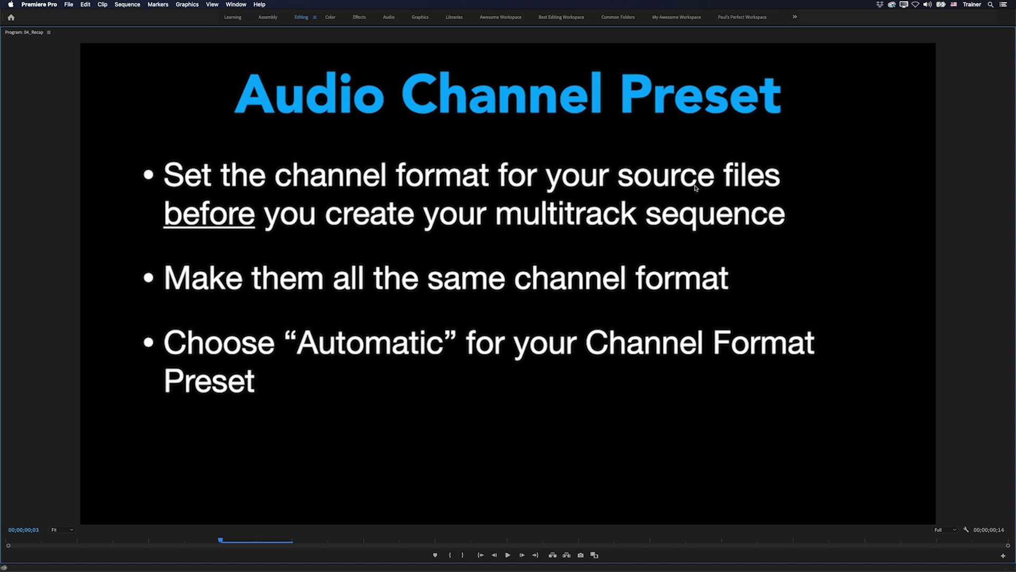
# Advance frame by frame through the Sequence Settings recap slides on All Cameras and Camera 1.
pyautogui.press('Right')
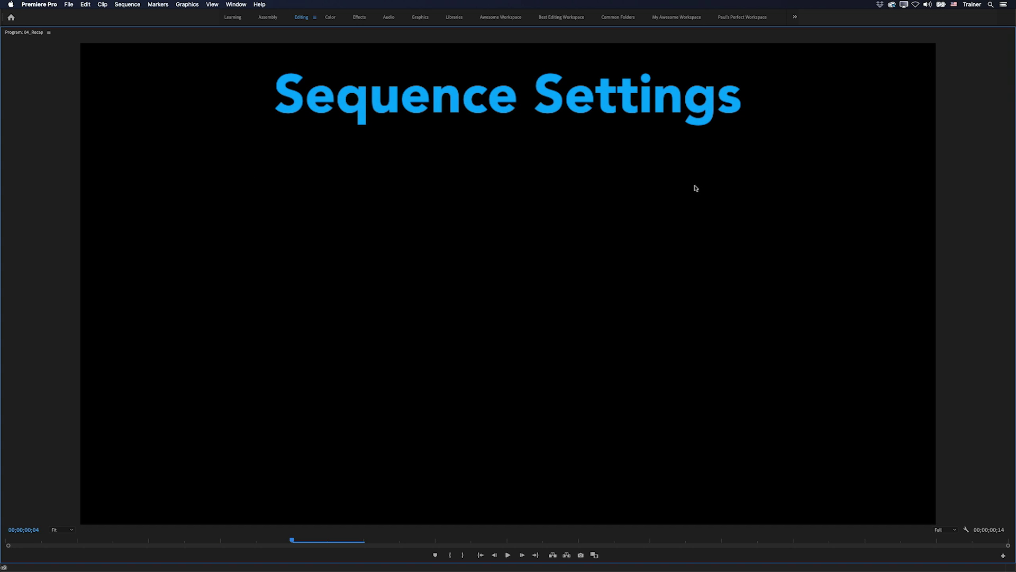
pyautogui.press('Right')
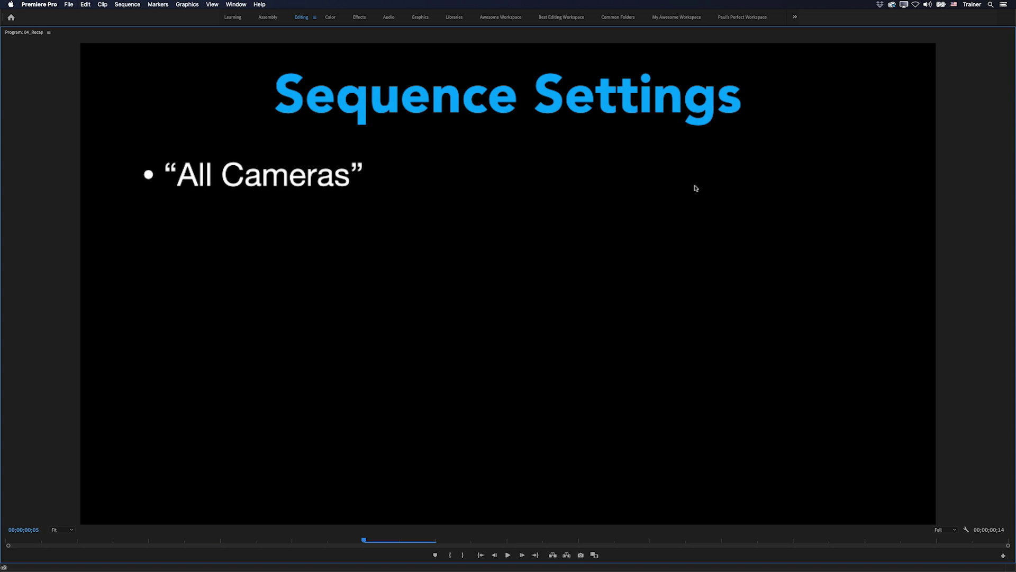
pyautogui.press('Right')
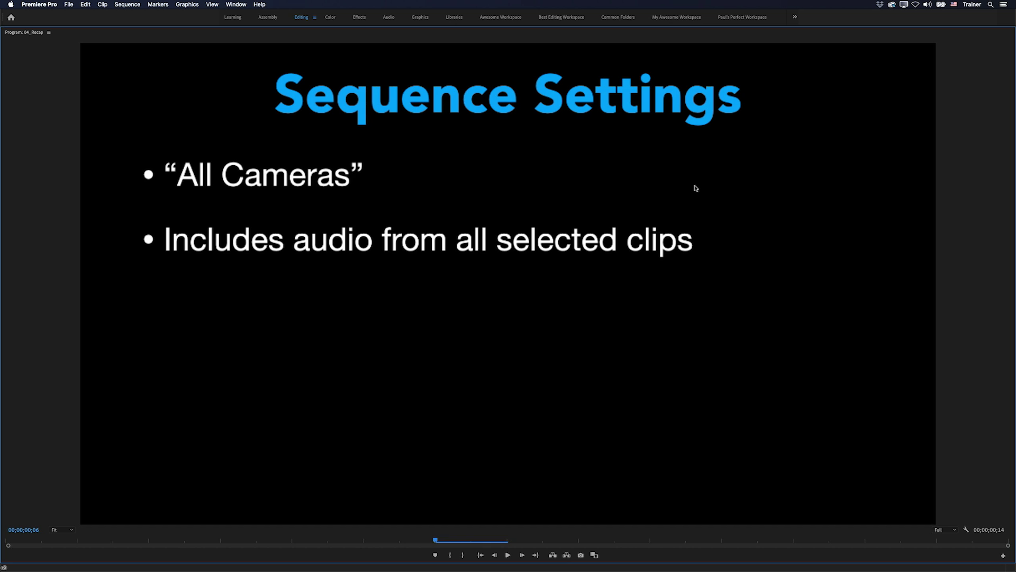
pyautogui.press('Right')
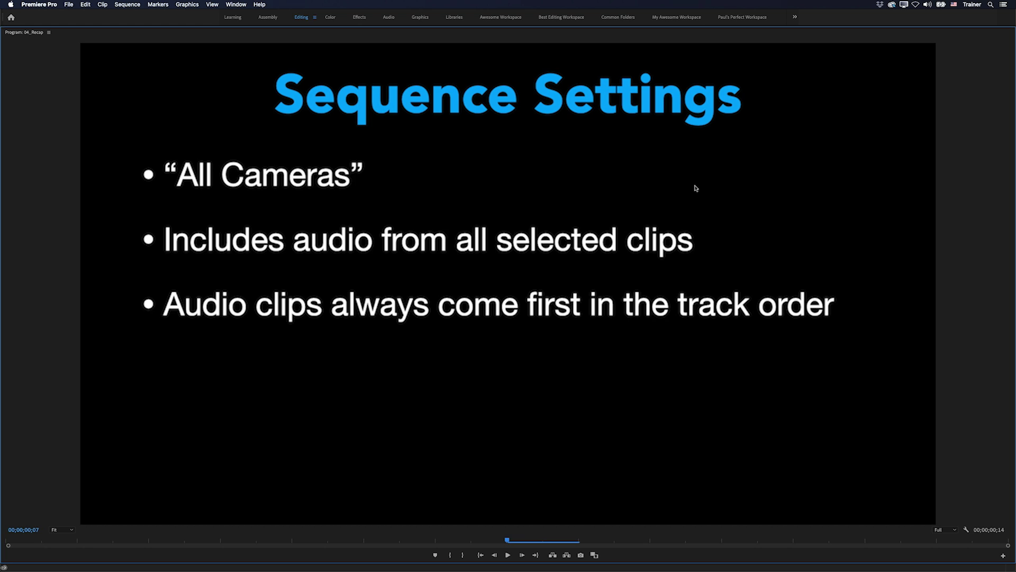
pyautogui.press('Right')
pyautogui.press('Right')
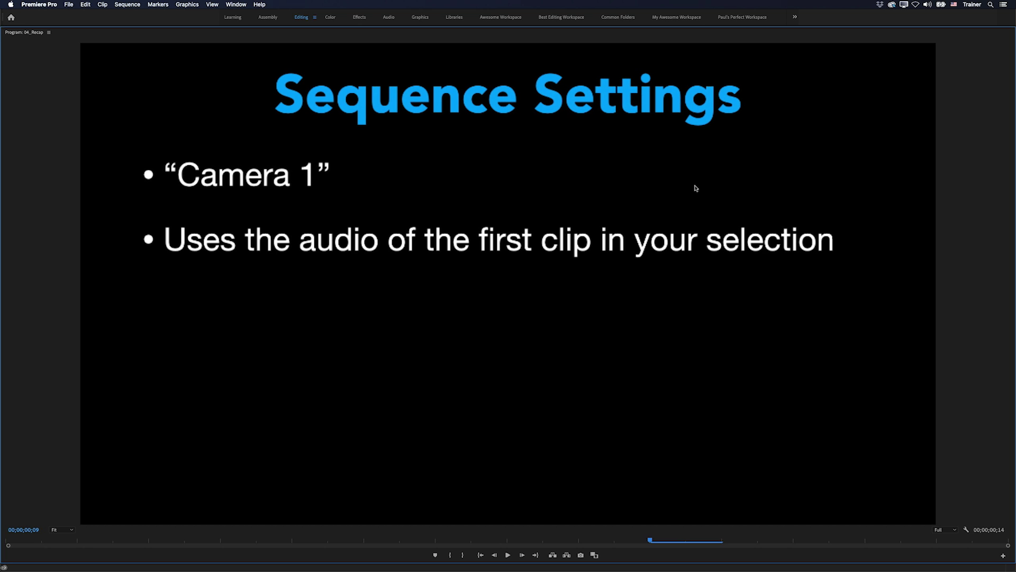